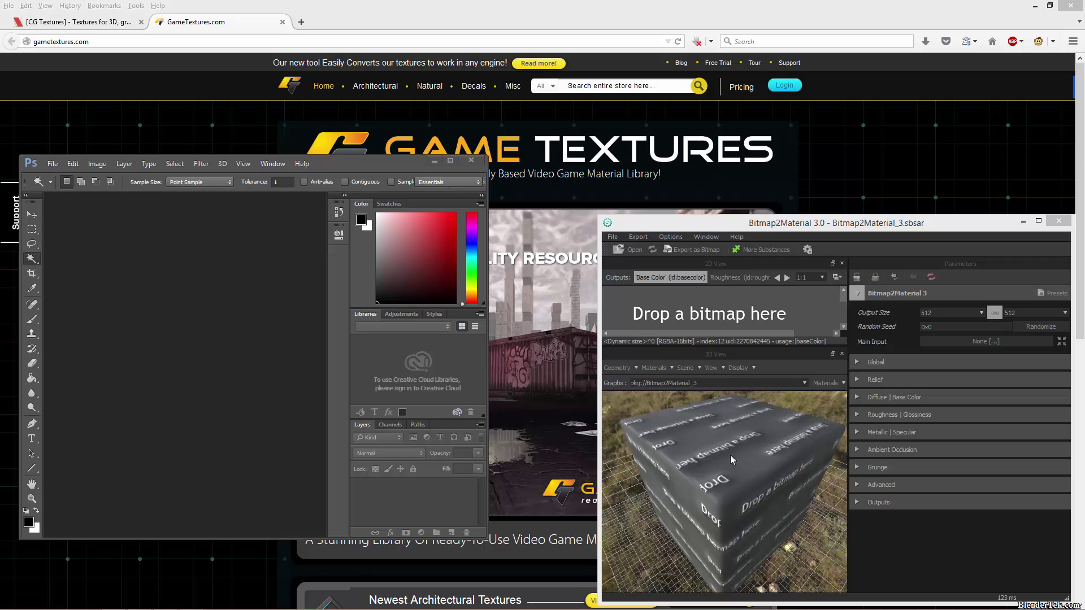
- Browse the Basic, Freelancer and Commercial plans on GameTextures.com's pricing page, then go to CG Textures
{"action": "left_click", "coordinate": [542, 460]}
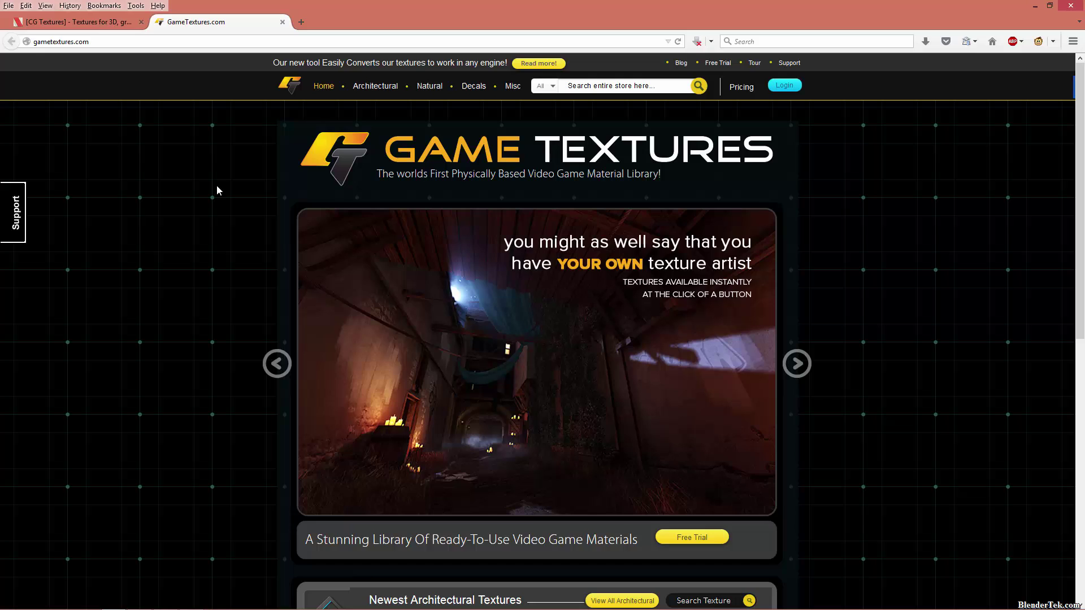
{"action": "left_click", "coordinate": [741, 86]}
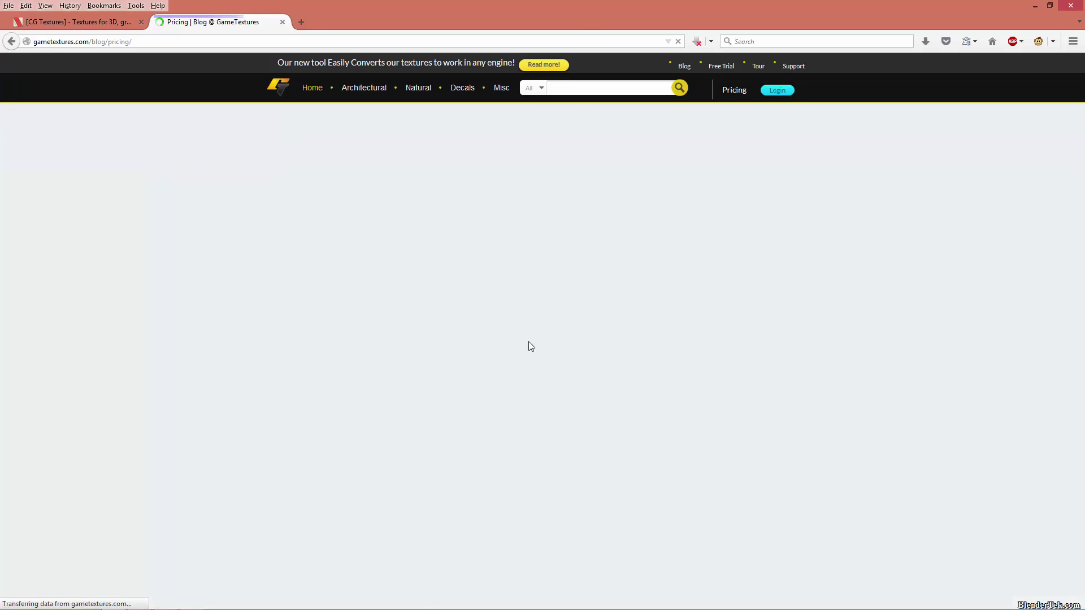
{"action": "scroll", "coordinate": [977, 366], "scroll_direction": "down", "scroll_amount": 1}
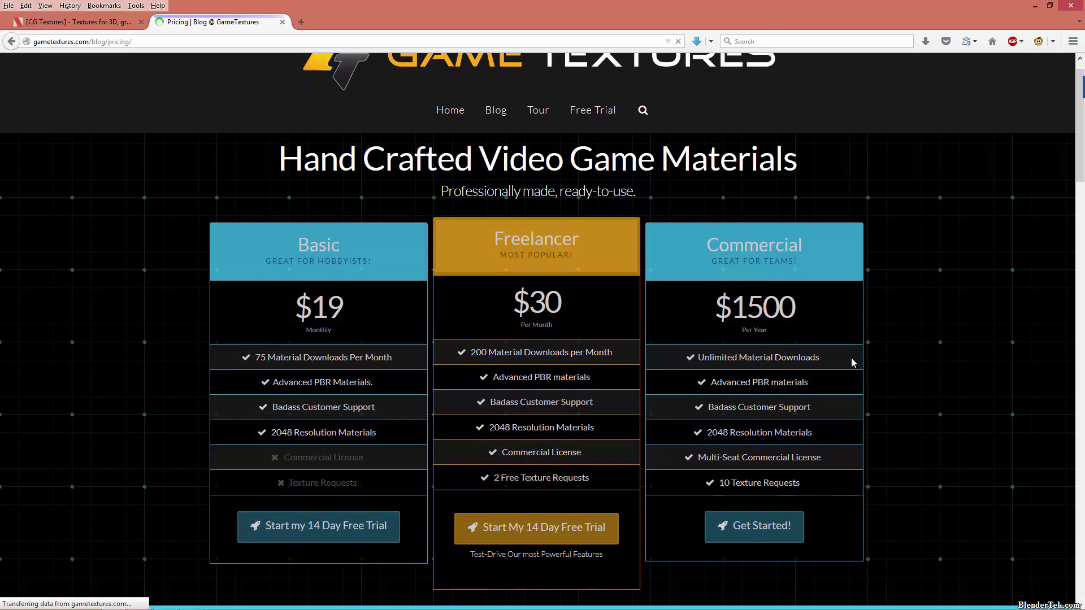
{"action": "key", "text": "ctrl+Tab"}
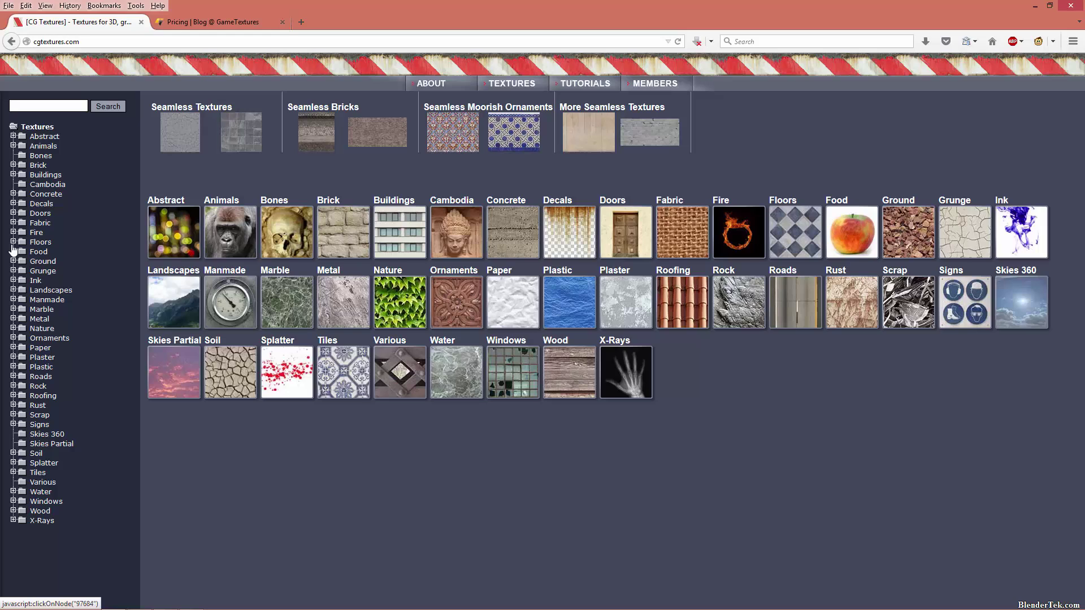
- Go to Ground > Gravel > Cobble, open GravelCobble0023 and download Image 6 at medium size
{"action": "left_click", "coordinate": [13, 262]}
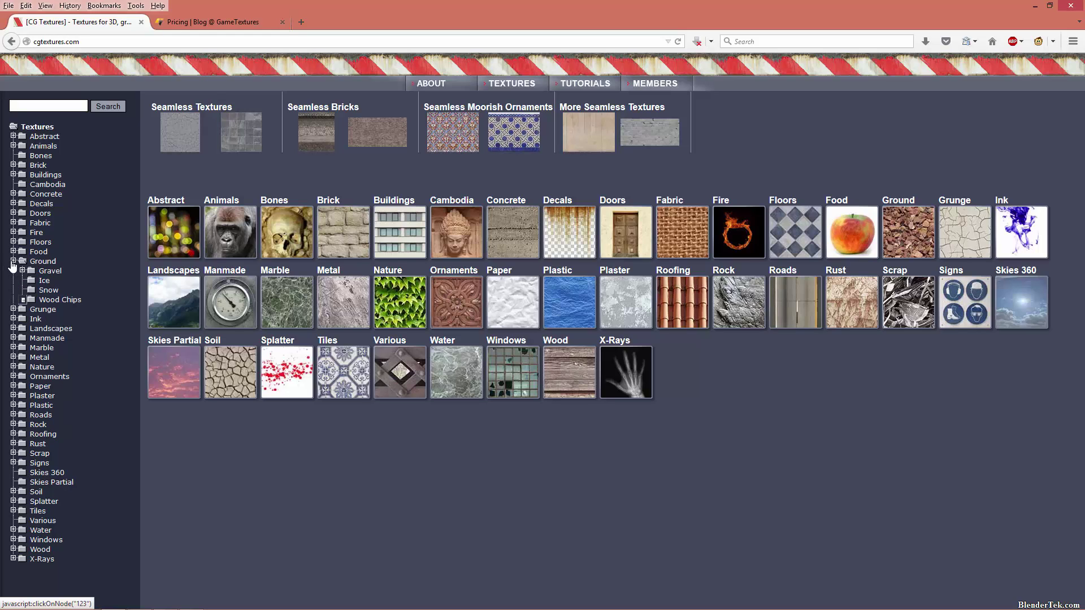
{"action": "left_click", "coordinate": [50, 271]}
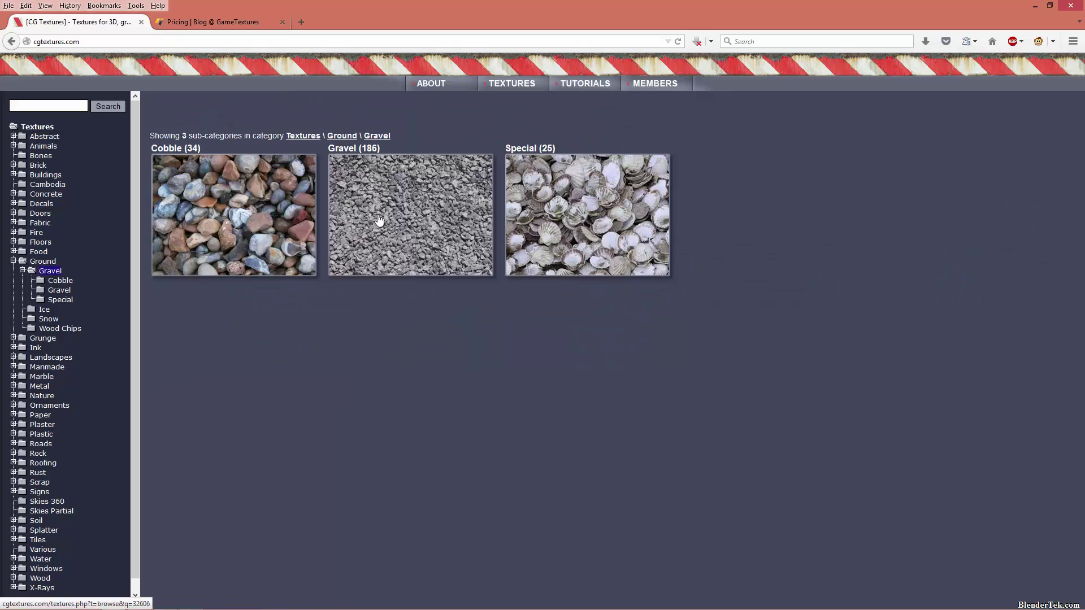
{"action": "left_click", "coordinate": [289, 214]}
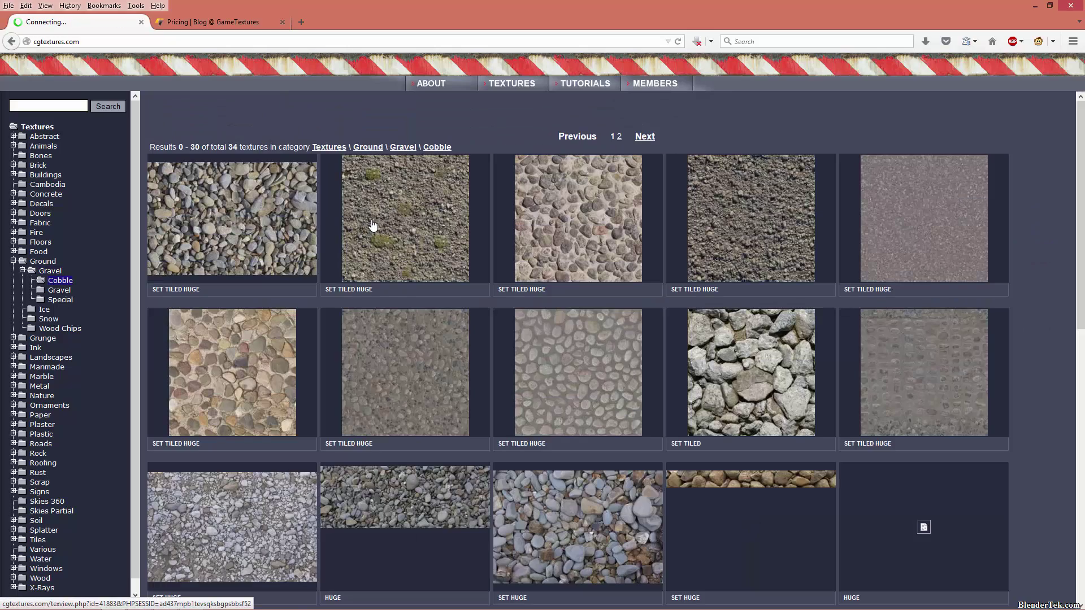
{"action": "left_click", "coordinate": [399, 248]}
{"action": "scroll", "coordinate": [408, 459], "scroll_direction": "down", "scroll_amount": 3}
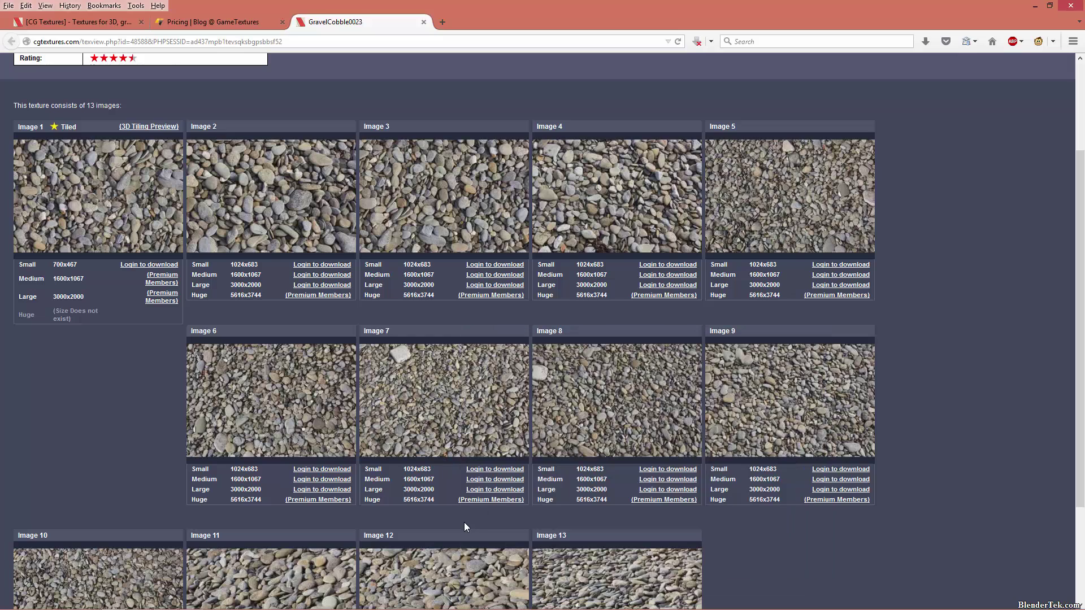
{"action": "left_click", "coordinate": [337, 491]}
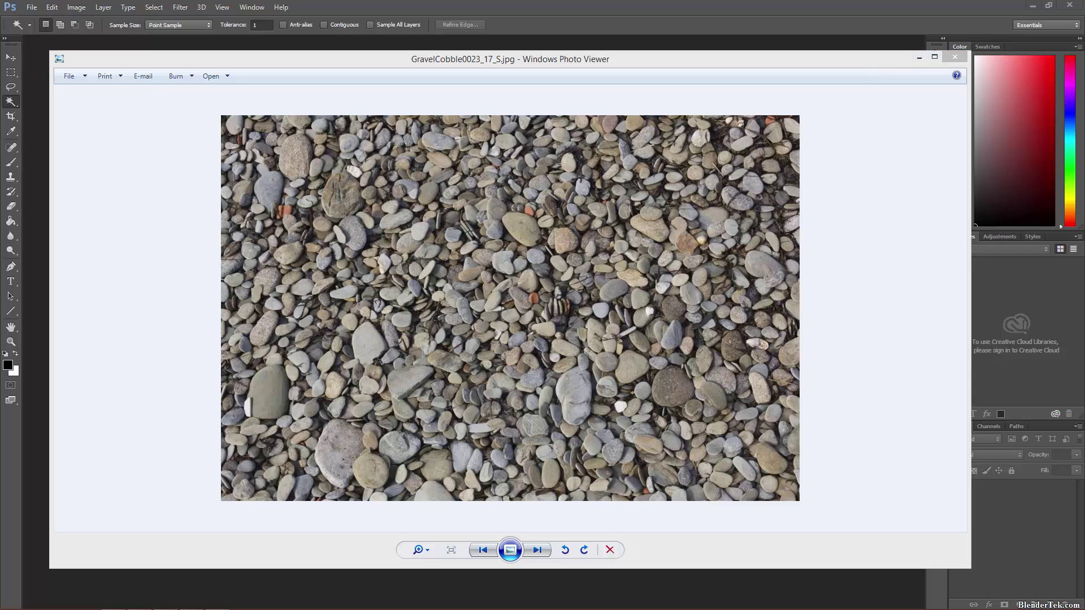
- Open the gravel photo in Photoshop and convert its Background into Layer 0
{"action": "left_click_drag", "start_coordinate": [360, 282], "coordinate": [57, 210]}
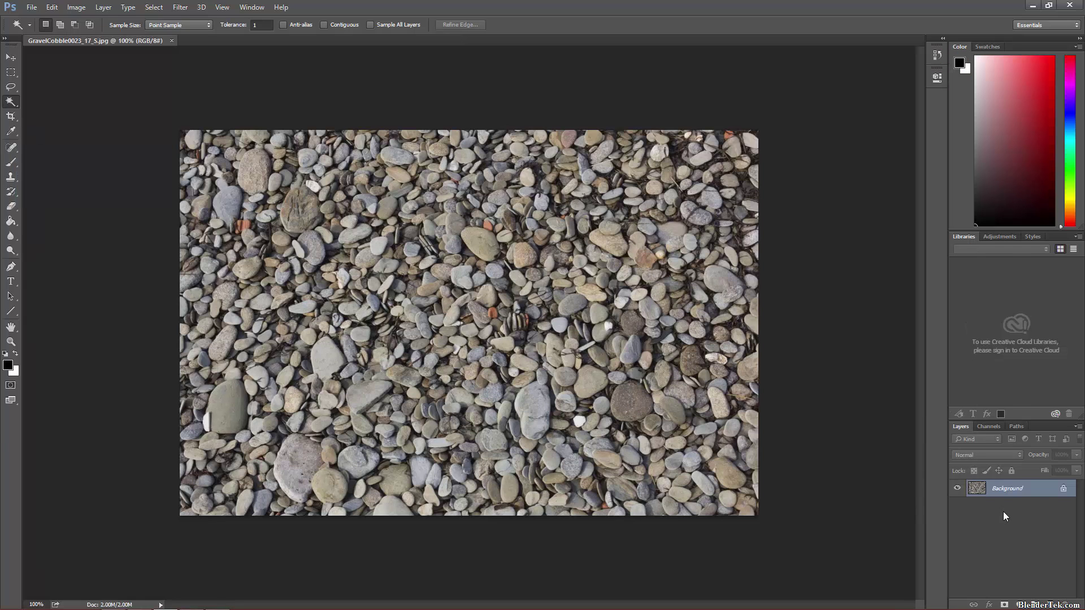
{"action": "right_click", "coordinate": [1008, 490]}
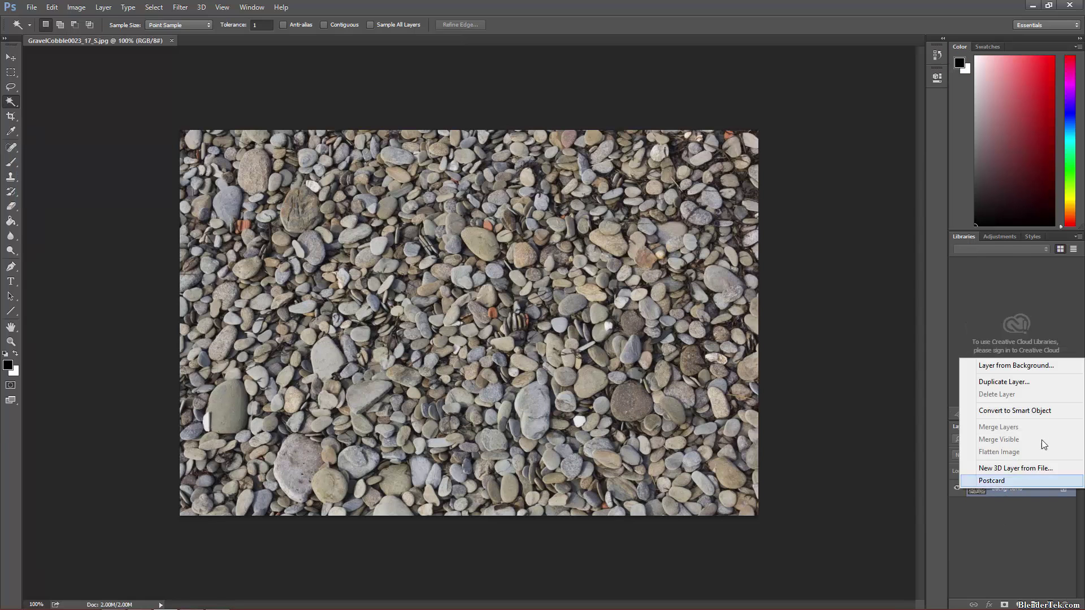
{"action": "left_click", "coordinate": [1030, 411]}
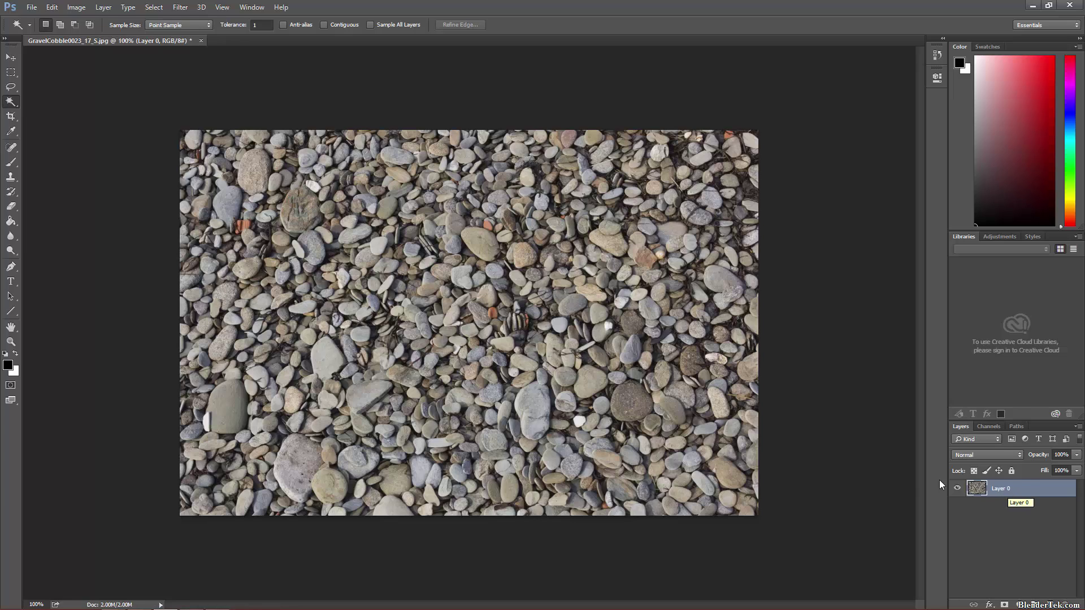
- Duplicate Layer 0, then desaturate and invert the copy
{"action": "key", "text": "ctrl+j"}
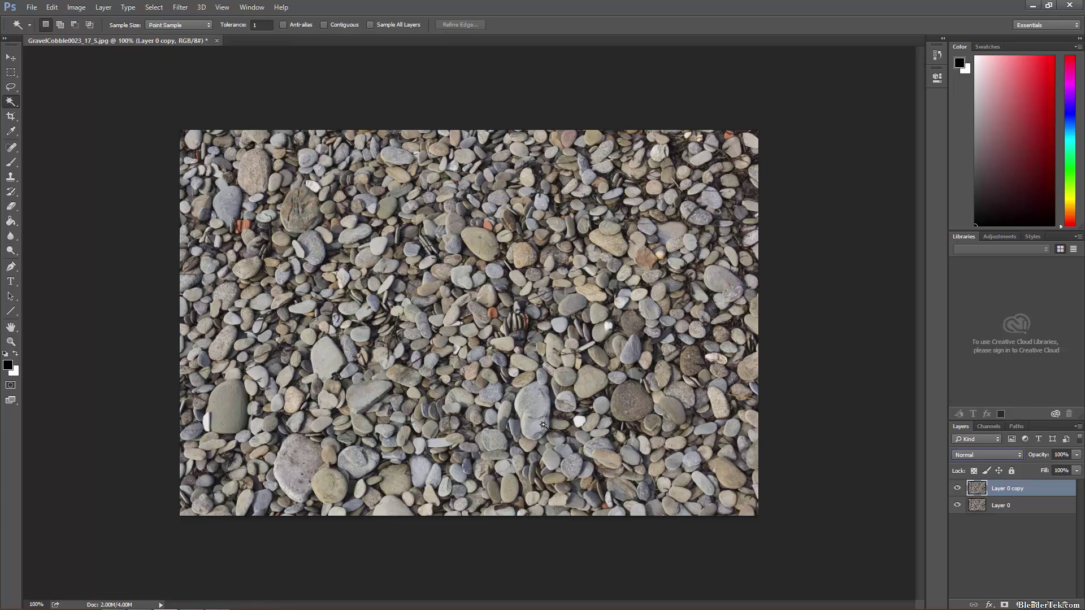
{"action": "key", "text": "ctrl+shift+u"}
{"action": "key", "text": "ctrl+i"}
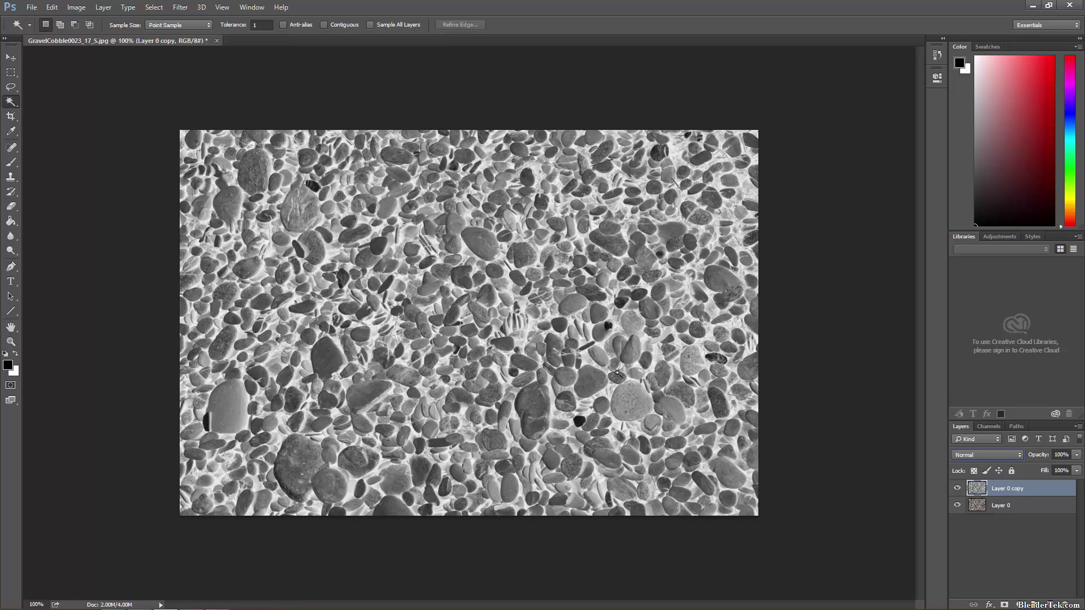
- Set Layer 0 copy's blend mode to Soft Light
{"action": "left_click", "coordinate": [1000, 454]}
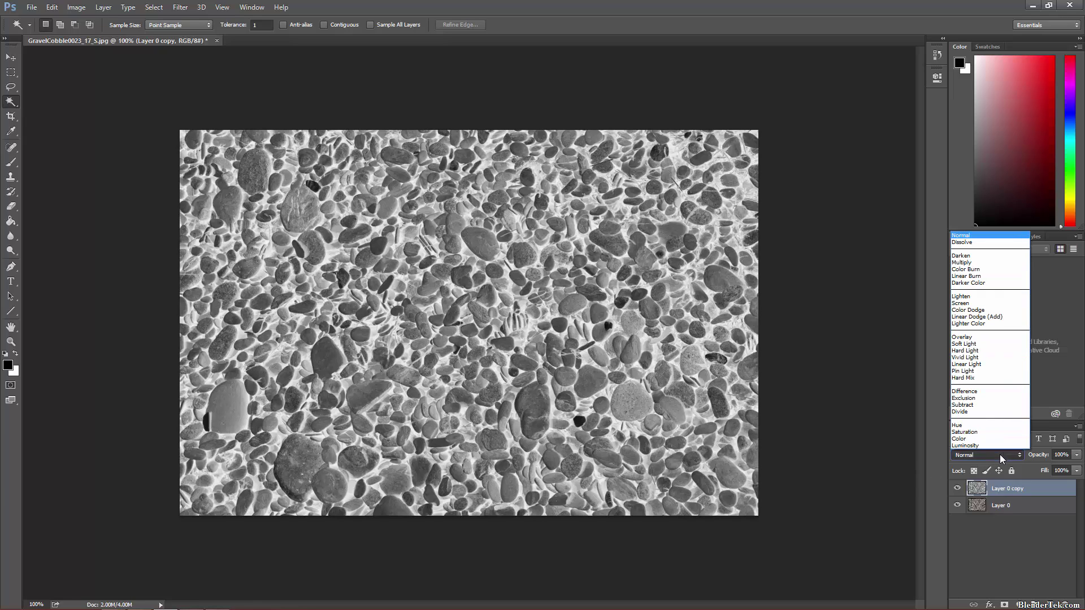
{"action": "left_click", "coordinate": [999, 456]}
{"action": "left_click", "coordinate": [998, 455]}
{"action": "left_click", "coordinate": [990, 344]}
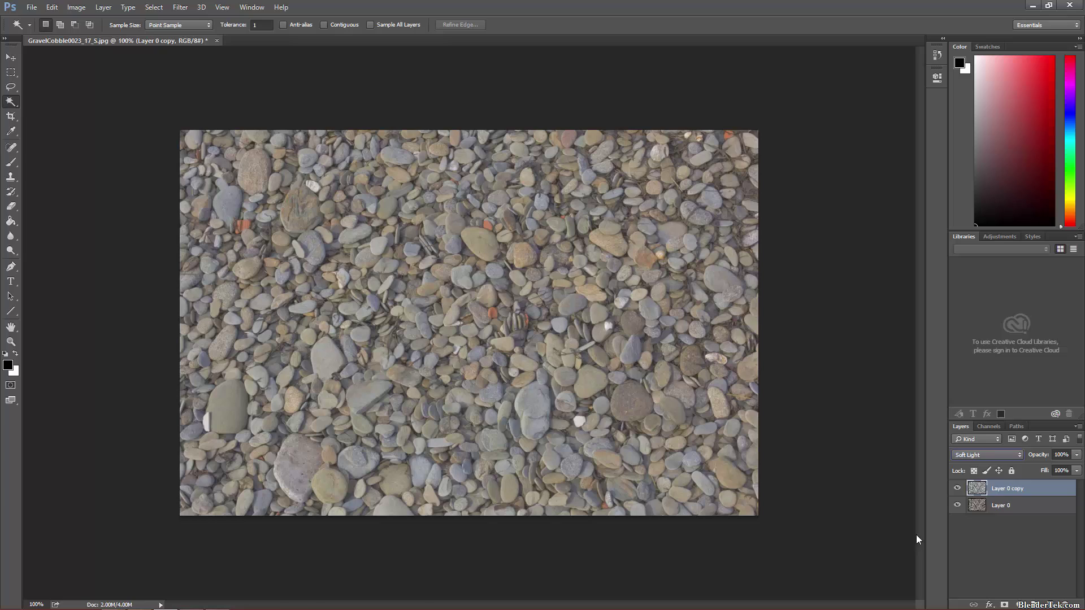
- Compare the Soft Light copy on and off at 100% and 400%, then merge it into Layer 0
{"action": "left_click", "coordinate": [957, 489]}
{"action": "left_click", "coordinate": [957, 489]}
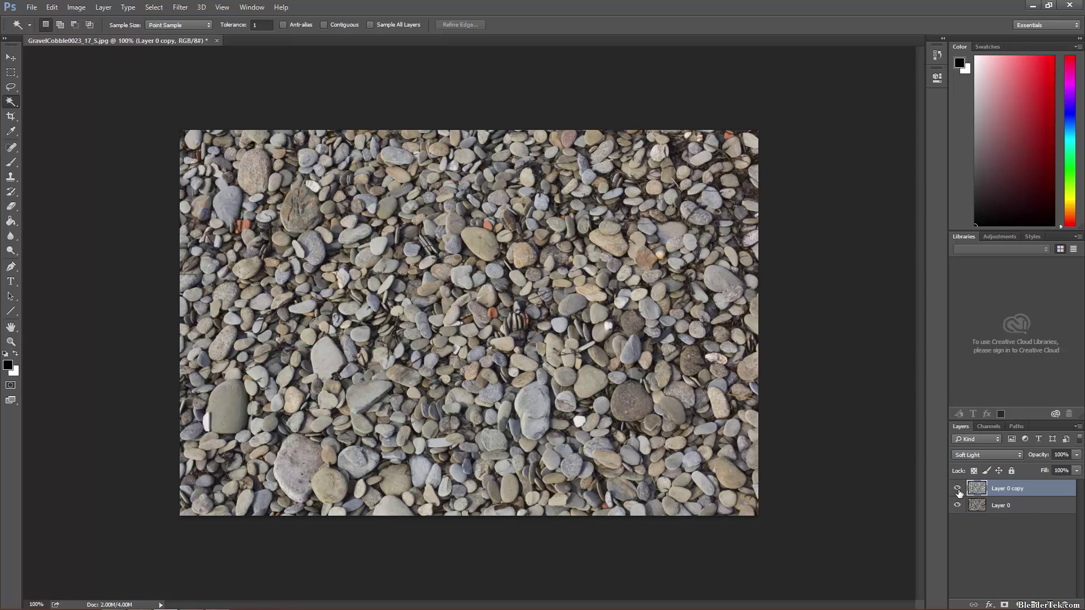
{"action": "left_click", "coordinate": [958, 489]}
{"action": "left_click", "coordinate": [957, 489]}
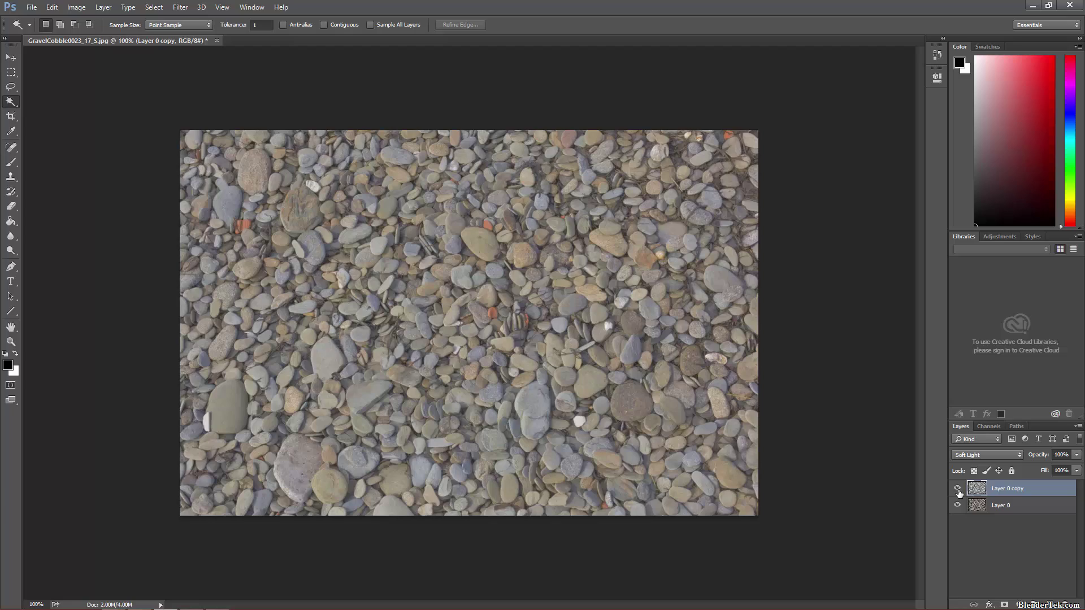
{"action": "left_click", "coordinate": [958, 489]}
{"action": "left_click", "coordinate": [958, 490]}
{"action": "left_click", "coordinate": [958, 489]}
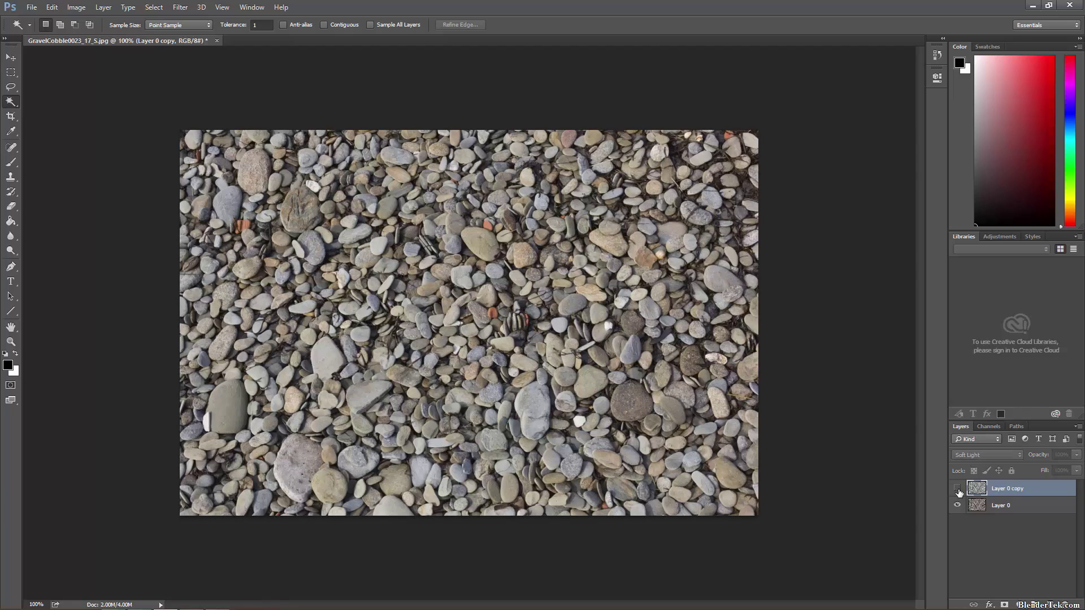
{"action": "left_click", "coordinate": [958, 489]}
{"action": "left_click", "coordinate": [957, 490]}
{"action": "left_click", "coordinate": [957, 489]}
{"action": "left_click", "coordinate": [958, 489]}
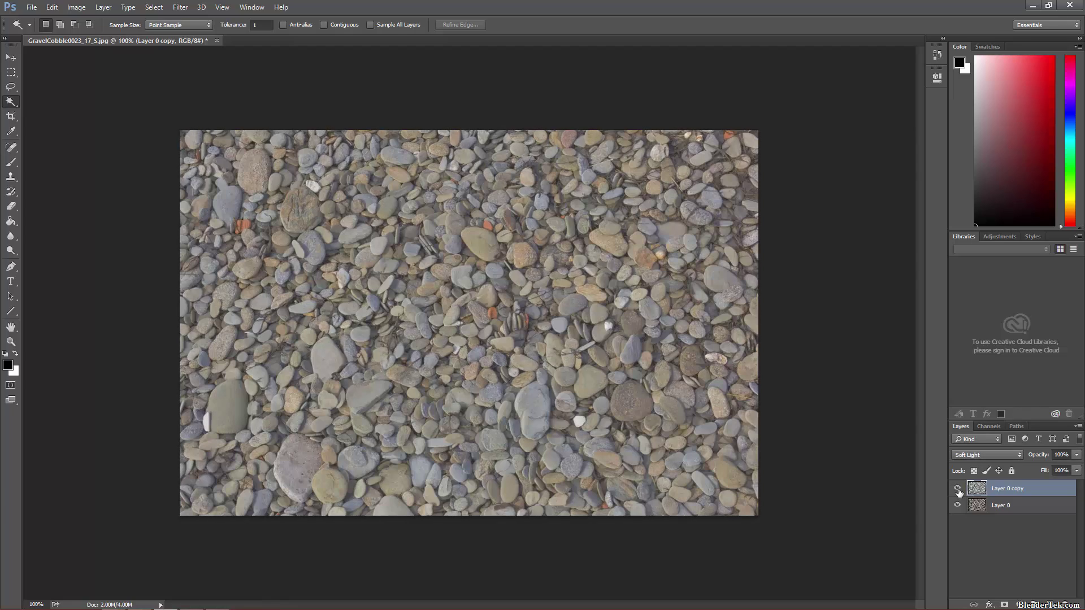
{"action": "key", "text": "ctrl+plus"}
{"action": "key", "text": "ctrl+plus"}
{"action": "key", "text": "ctrl+plus"}
{"action": "left_click", "coordinate": [957, 489]}
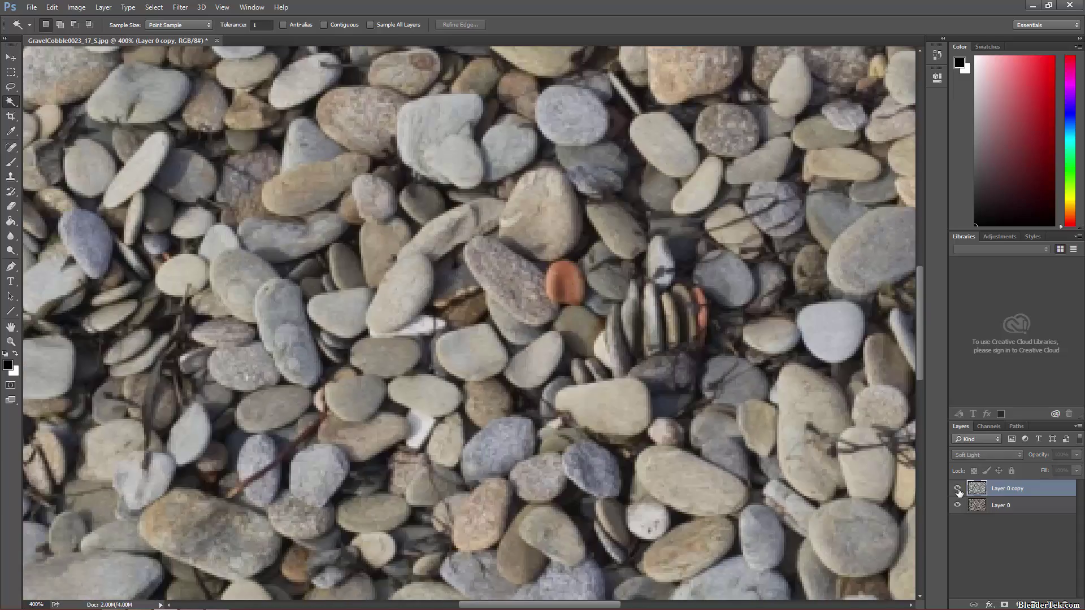
{"action": "left_click", "coordinate": [957, 489]}
{"action": "left_click", "coordinate": [957, 489]}
{"action": "left_click", "coordinate": [958, 489]}
{"action": "left_click", "coordinate": [957, 489]}
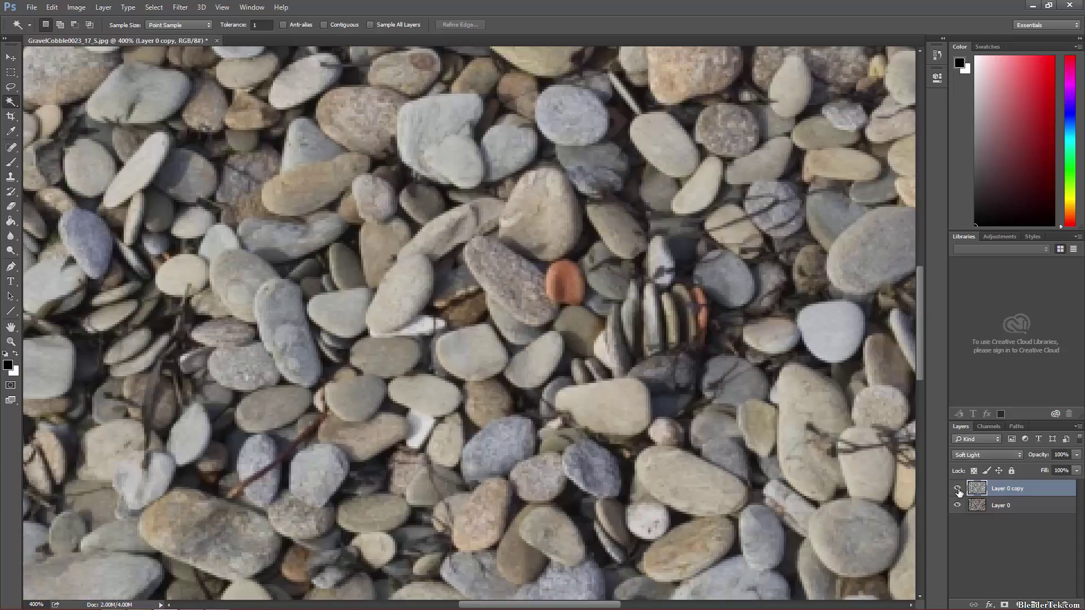
{"action": "left_click", "coordinate": [958, 489]}
{"action": "left_click", "coordinate": [958, 489]}
{"action": "left_click", "coordinate": [958, 490]}
{"action": "left_click", "coordinate": [958, 490]}
{"action": "left_click", "coordinate": [958, 489]}
{"action": "left_click", "coordinate": [958, 489]}
{"action": "key", "text": "ctrl+minus"}
{"action": "key", "text": "ctrl+minus"}
{"action": "key", "text": "ctrl+minus"}
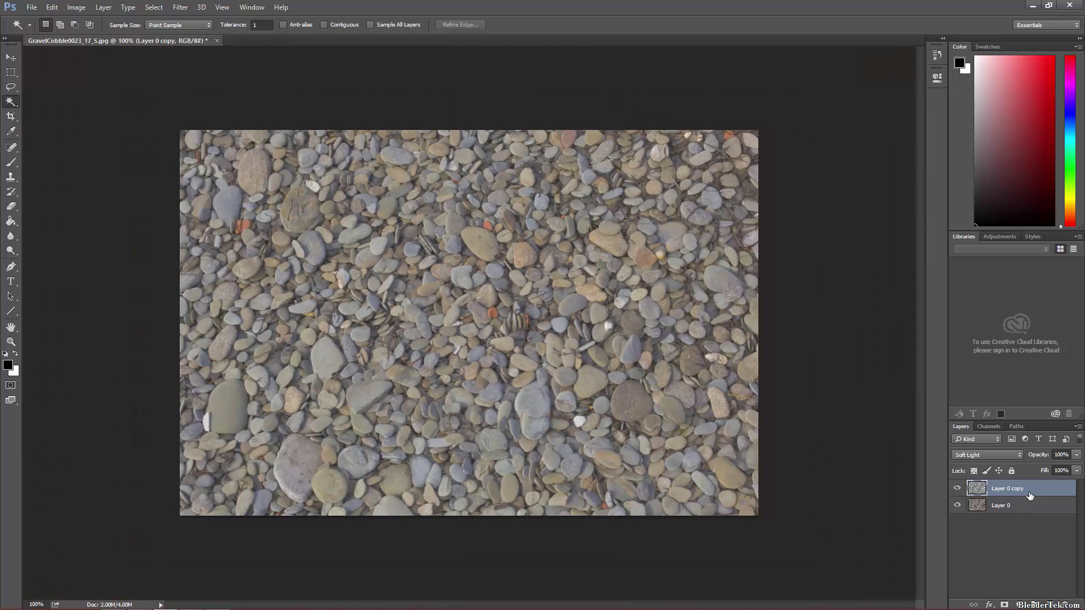
{"action": "key", "text": "Delete"}
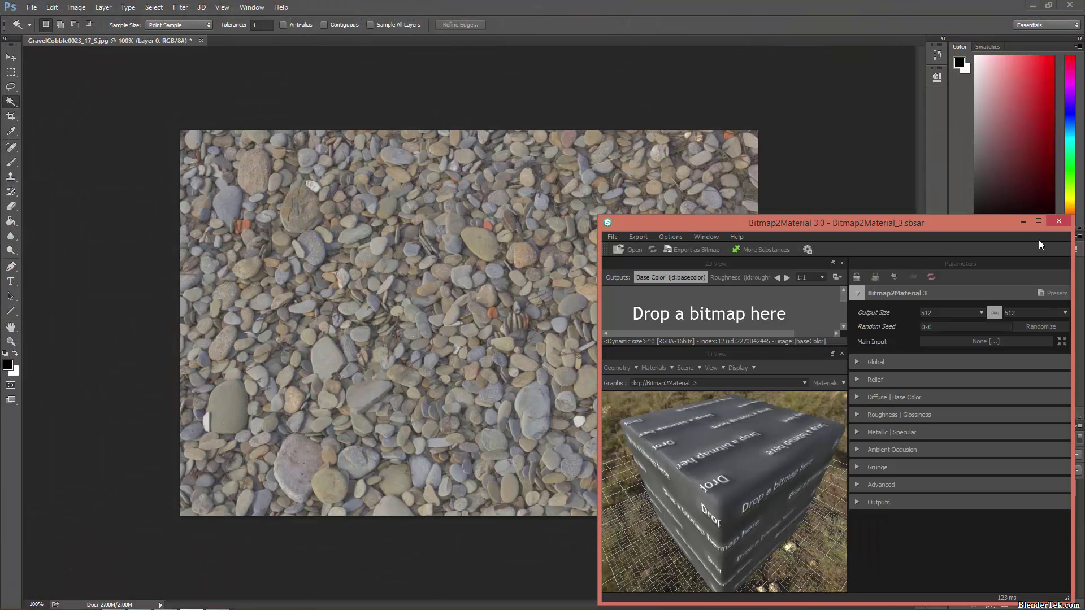
- Load GravelCobble0023_17_S.jpg as Bitmap2Material's main input in a maximized window
{"action": "left_click", "coordinate": [1039, 221]}
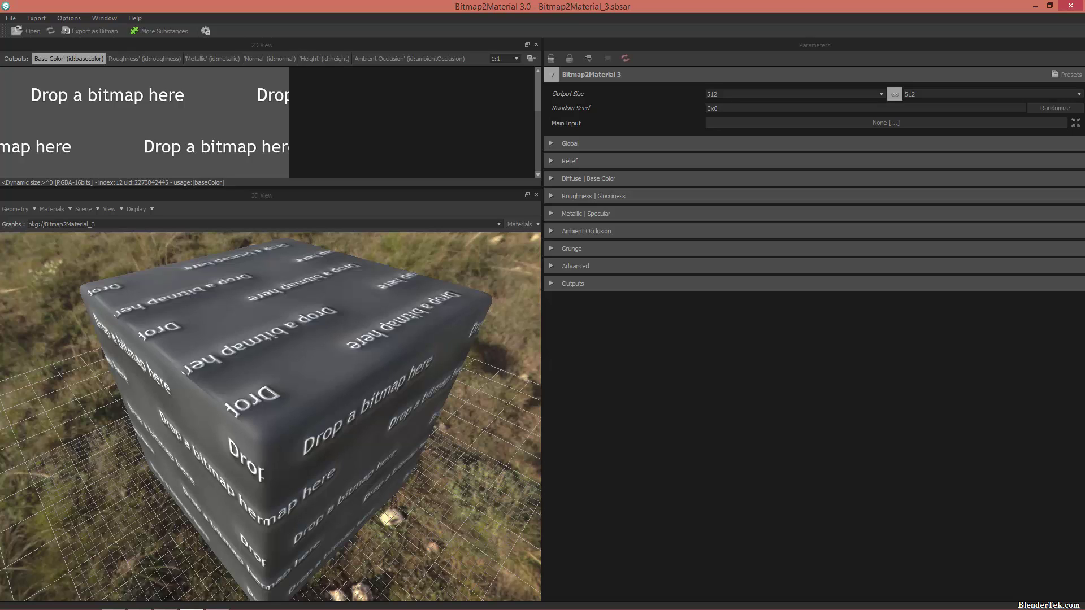
{"action": "left_click_drag", "start_coordinate": [469, 169], "coordinate": [141, 113]}
{"action": "left_click", "coordinate": [192, 118]}
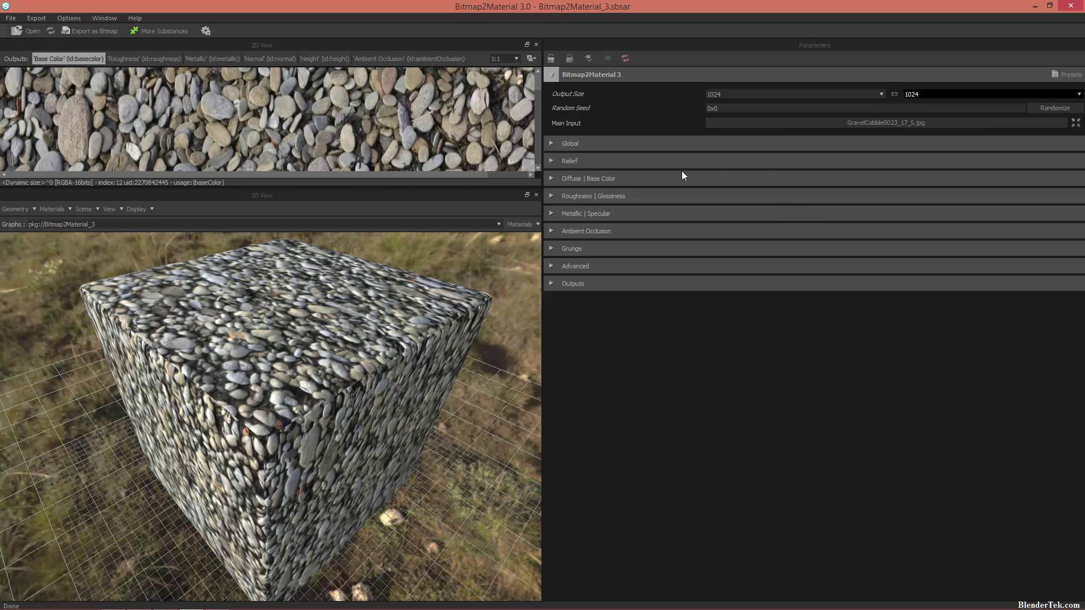
- Expand Global and Diffuse | Base Color and set Light Cancellation to about 0.5
{"action": "left_click", "coordinate": [551, 145]}
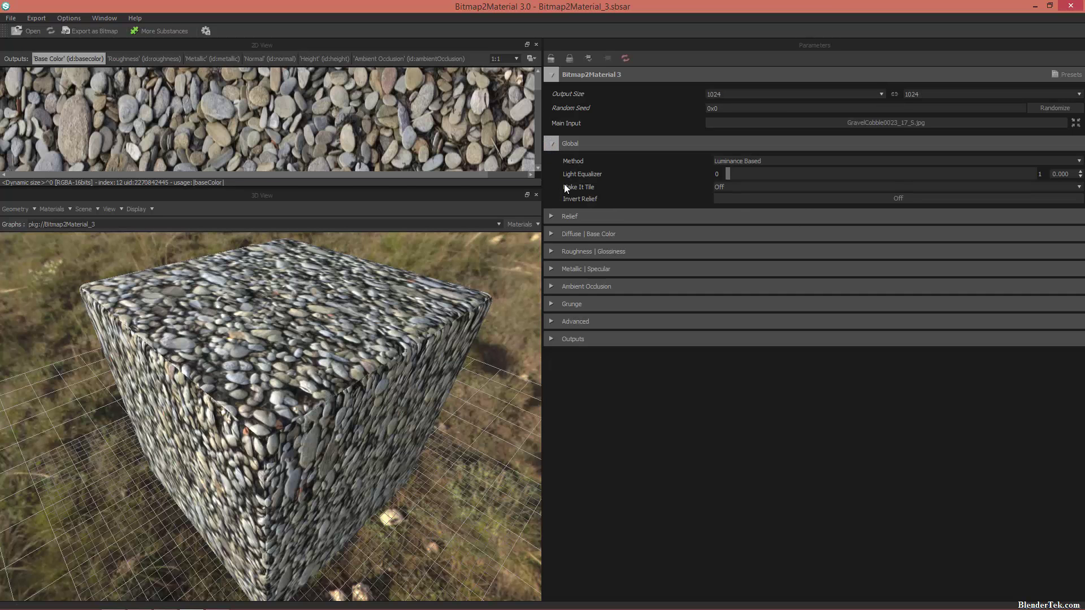
{"action": "left_click", "coordinate": [552, 234]}
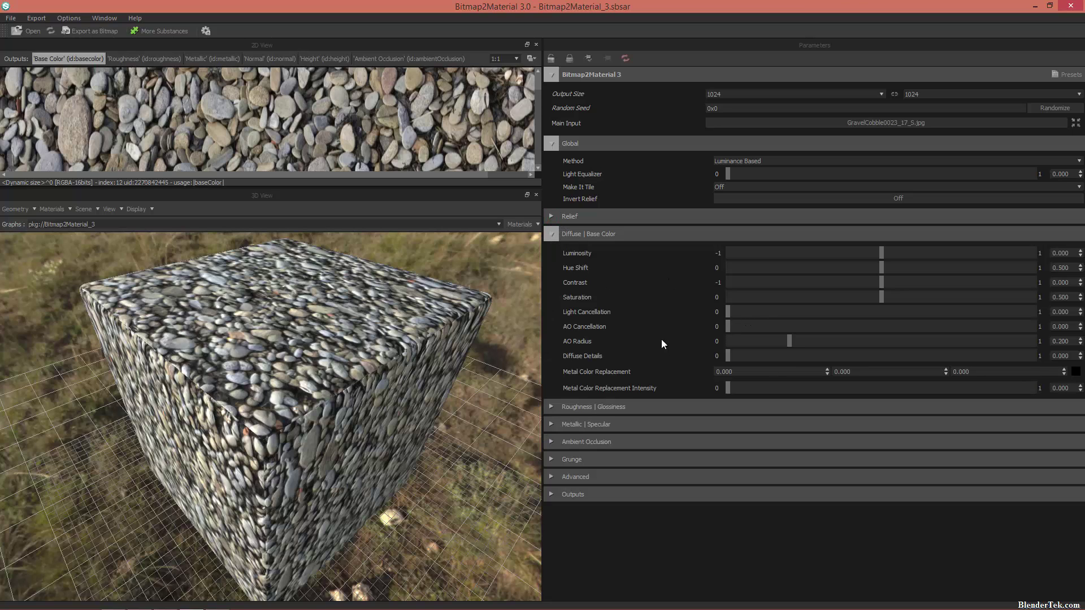
{"action": "left_click_drag", "start_coordinate": [728, 312], "coordinate": [1036, 311]}
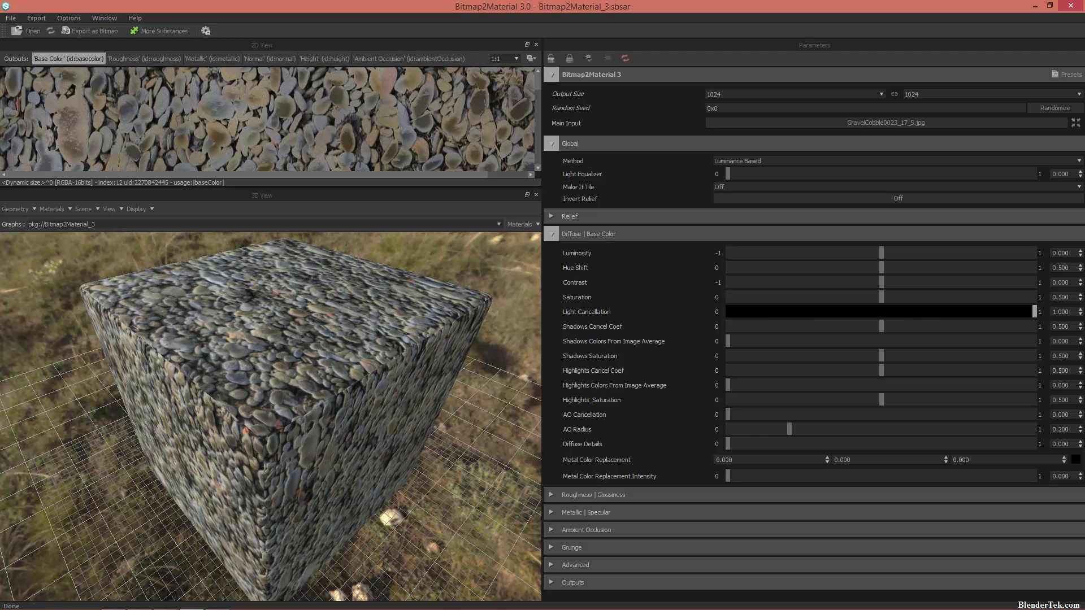
{"action": "left_click_drag", "start_coordinate": [943, 314], "coordinate": [913, 317]}
{"action": "left_click_drag", "start_coordinate": [730, 314], "coordinate": [1034, 316]}
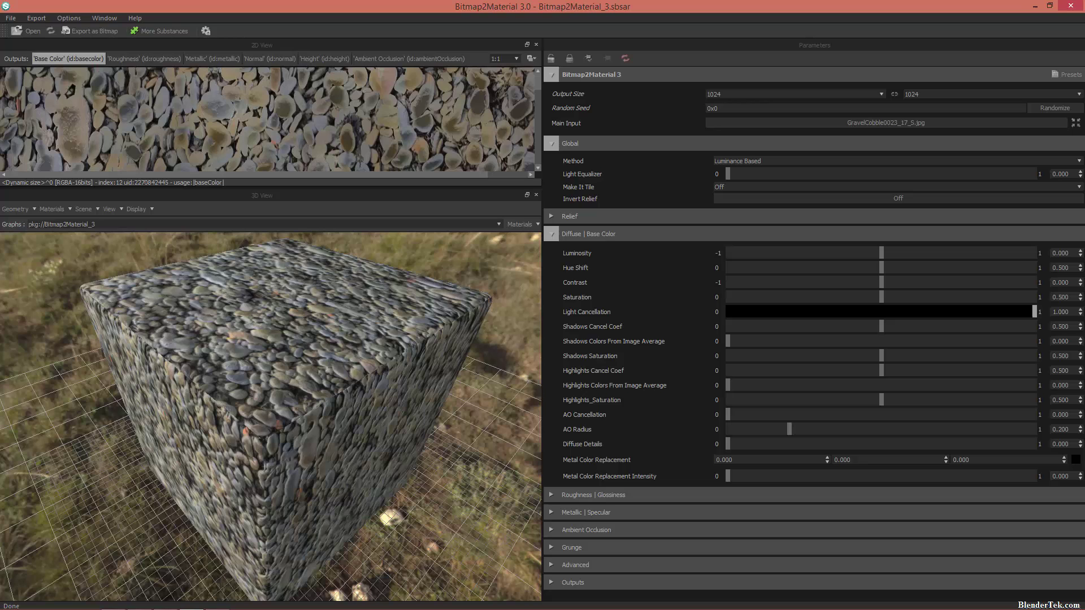
{"action": "left_click_drag", "start_coordinate": [963, 314], "coordinate": [882, 316]}
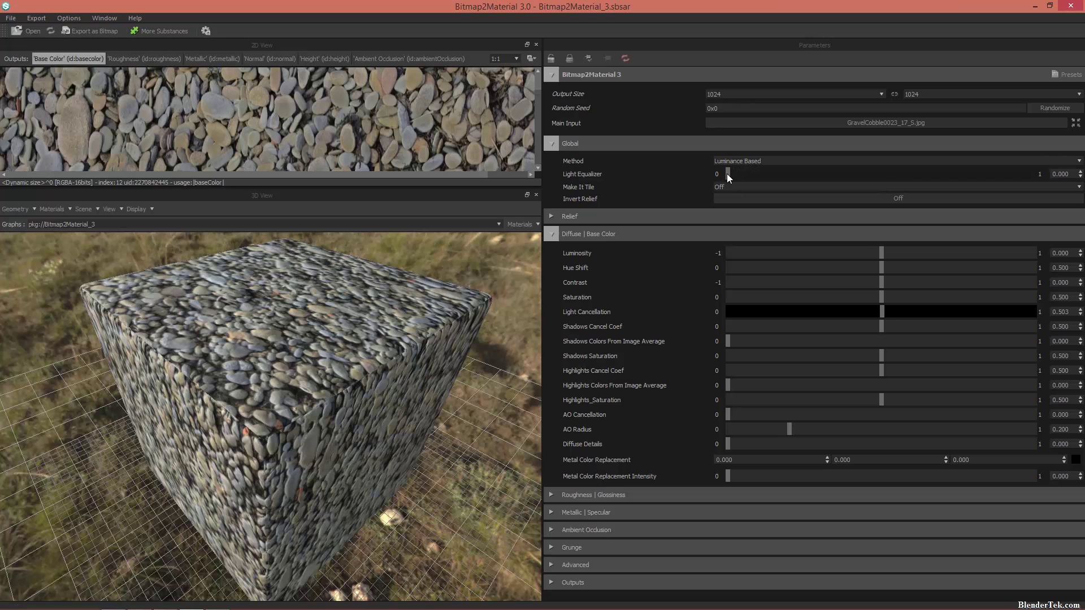
- Set Light Equalizer to 0.53 and copy the base color map to the clipboard
{"action": "left_click_drag", "start_coordinate": [728, 174], "coordinate": [802, 176]}
{"action": "mouse_move", "coordinate": [906, 183]}
{"action": "left_mouse_down"}
{"action": "mouse_move", "coordinate": [1072, 186]}
{"action": "mouse_move", "coordinate": [890, 175]}
{"action": "left_mouse_up"}
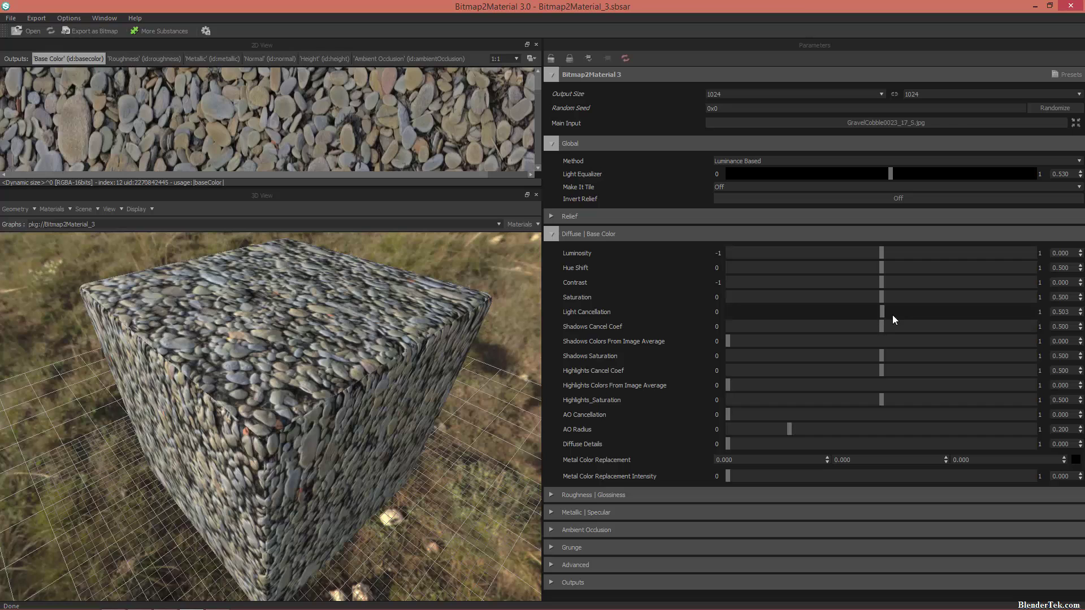
{"action": "right_click", "coordinate": [137, 119]}
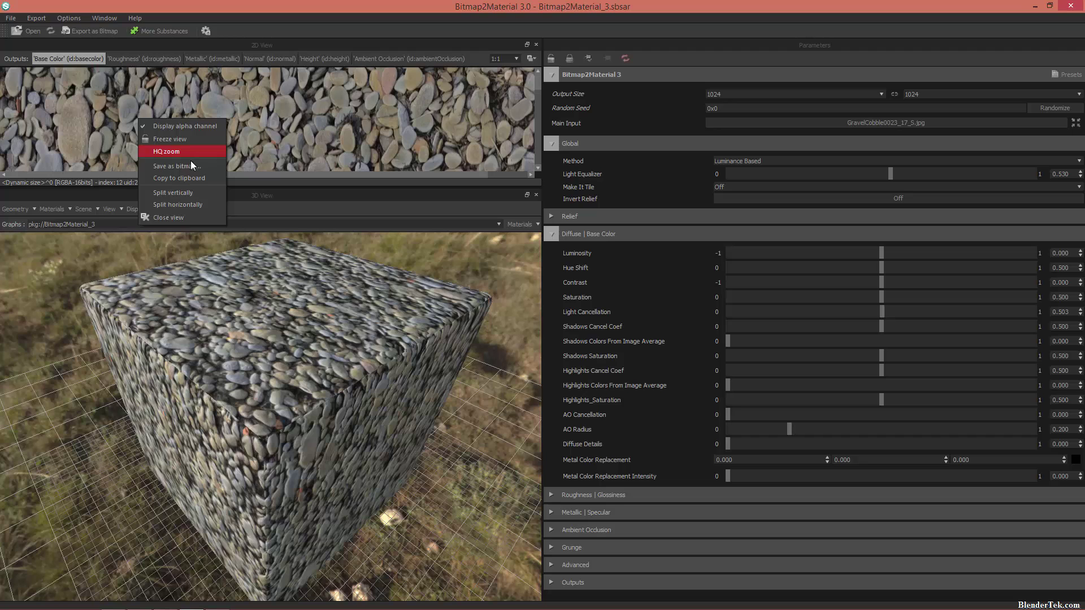
{"action": "left_click", "coordinate": [192, 178]}
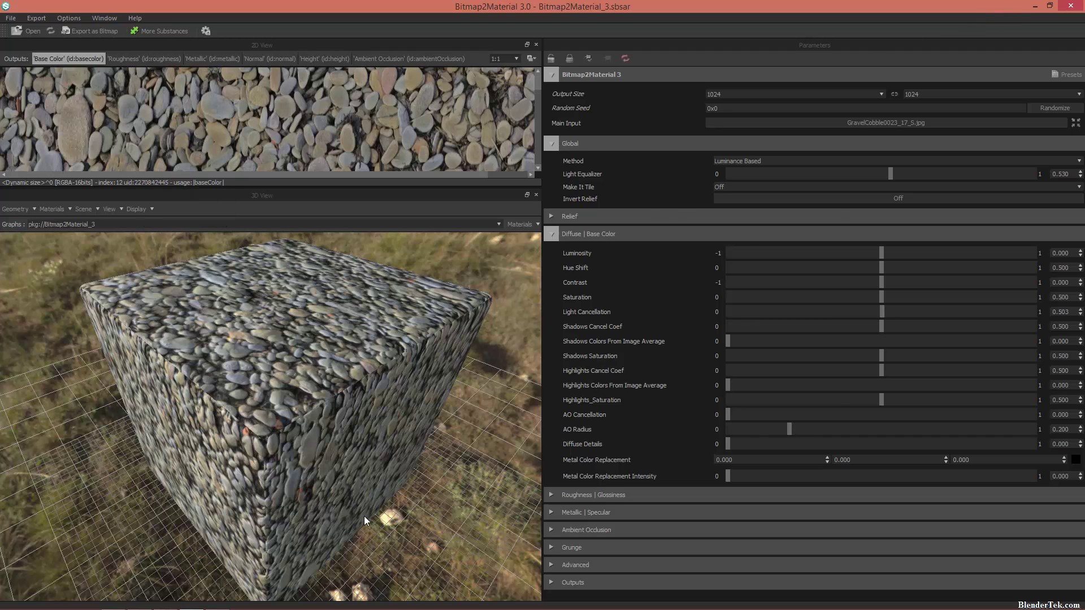
- Paste the base color map into a new 1024×1024 Photoshop document as Layer 1
{"action": "key", "text": "alt+Tab"}
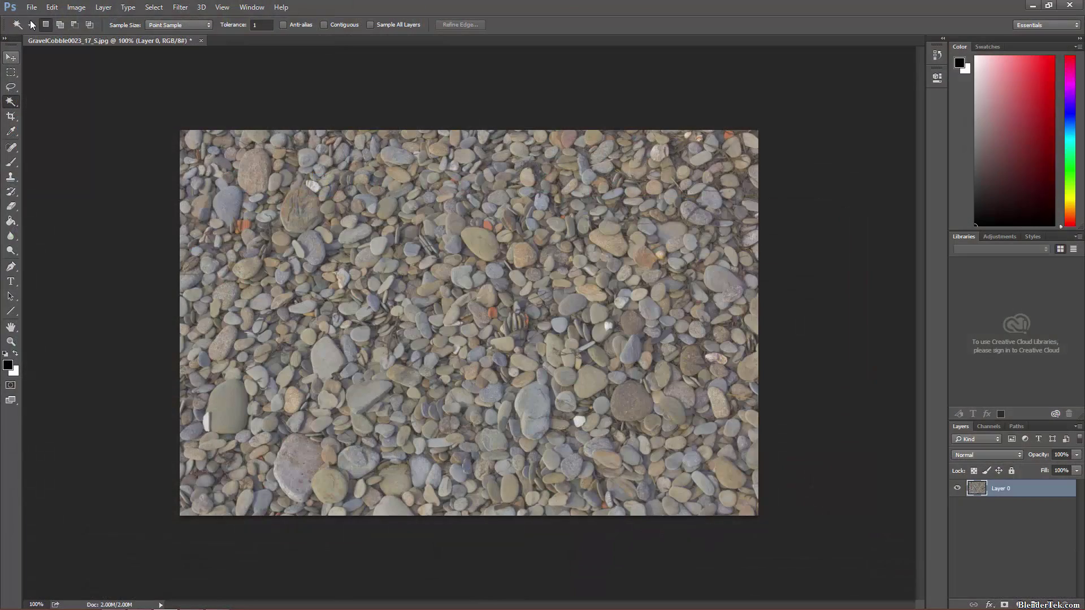
{"action": "left_click", "coordinate": [32, 7]}
{"action": "left_click", "coordinate": [39, 19]}
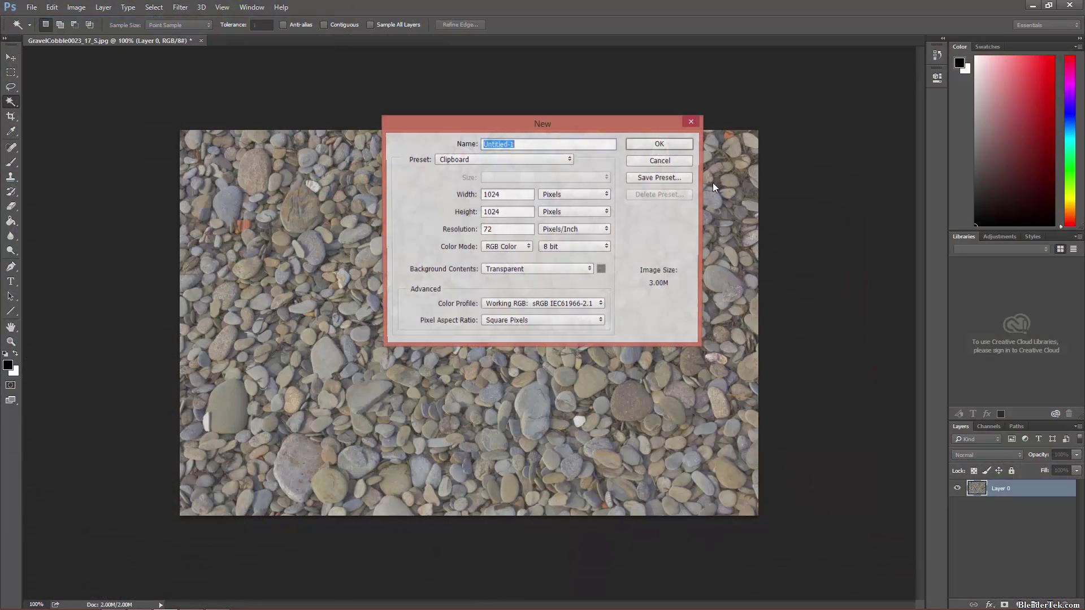
{"action": "left_click", "coordinate": [658, 144]}
{"action": "key", "text": "ctrl+v"}
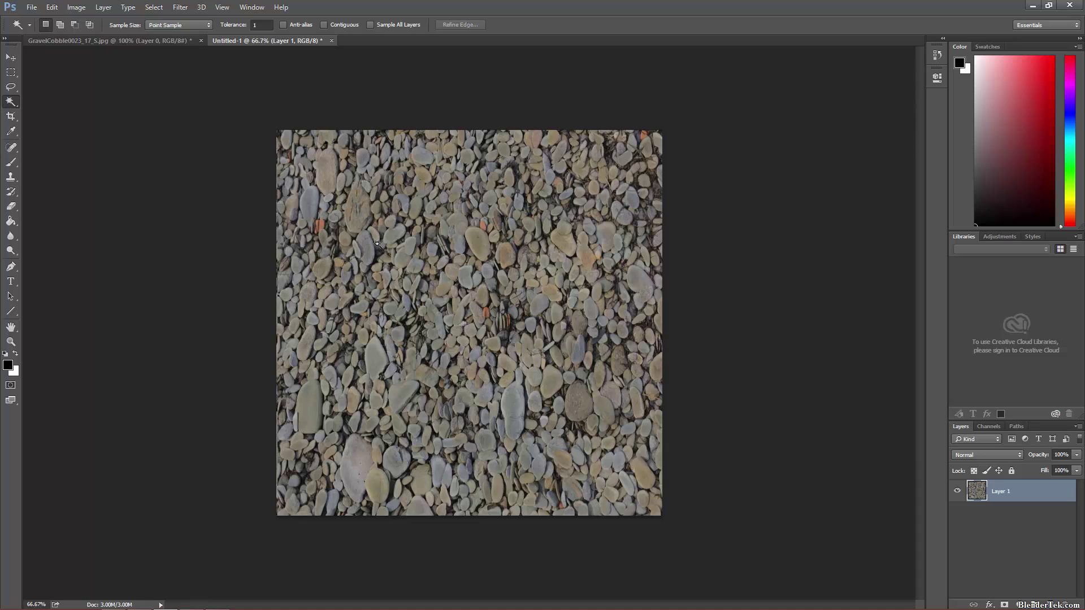
- Compare the de-lit texture with the original gravel photo at different zoom levels
{"action": "key", "text": "ctrl+plus"}
{"action": "key", "text": "ctrl+plus"}
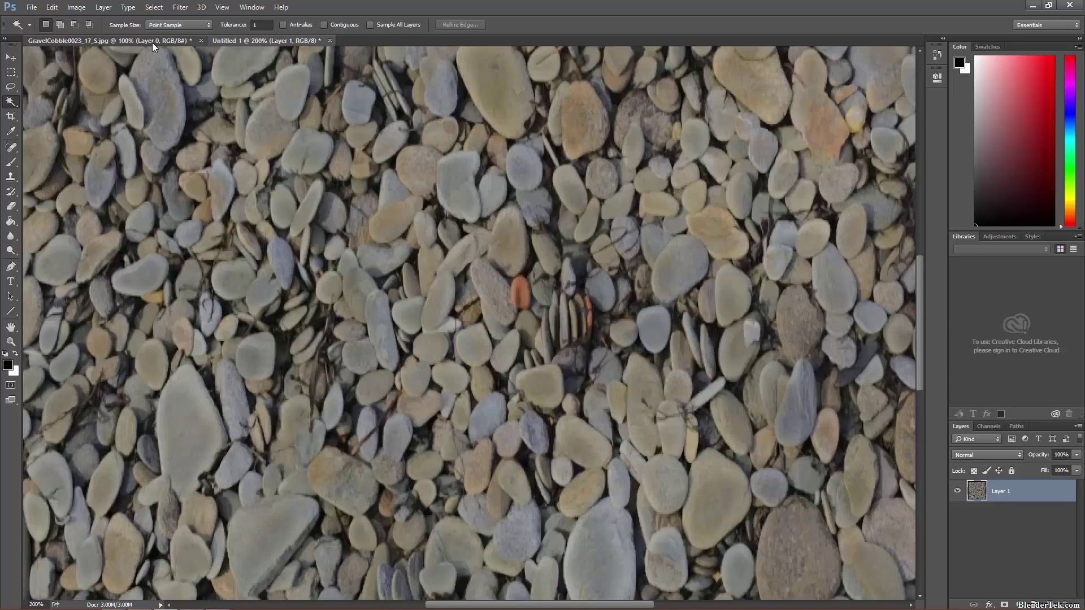
{"action": "left_click", "coordinate": [151, 42]}
{"action": "left_click", "coordinate": [275, 40]}
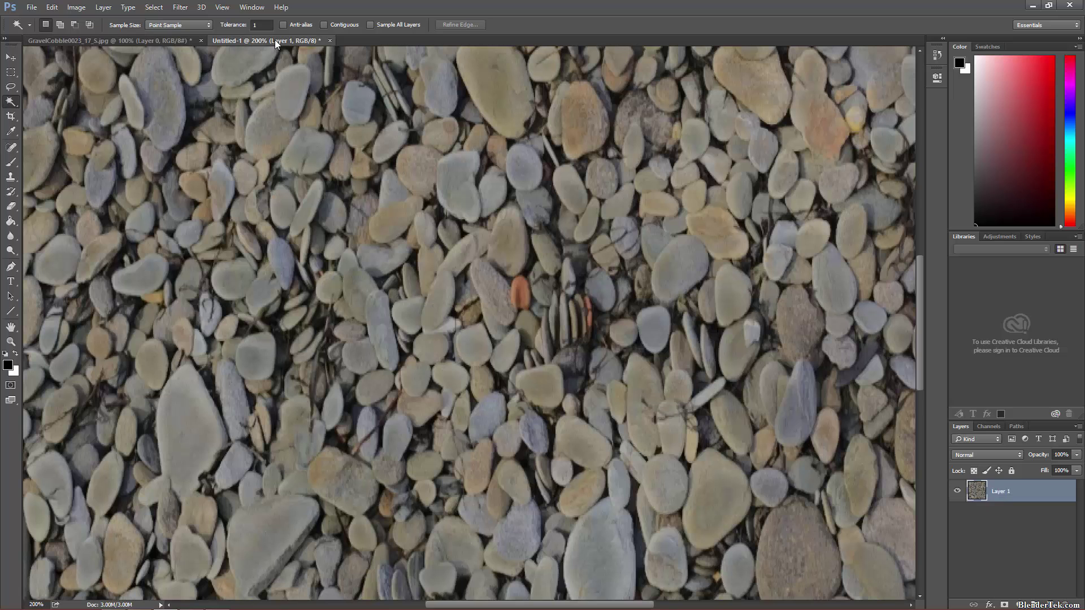
{"action": "key", "text": "ctrl+minus"}
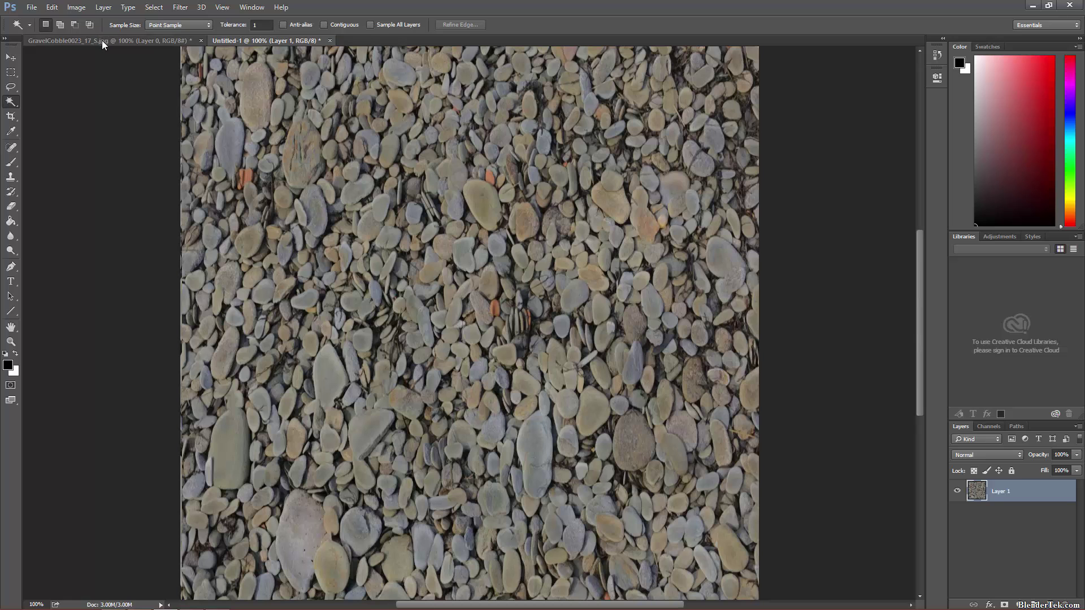
{"action": "left_click", "coordinate": [103, 41]}
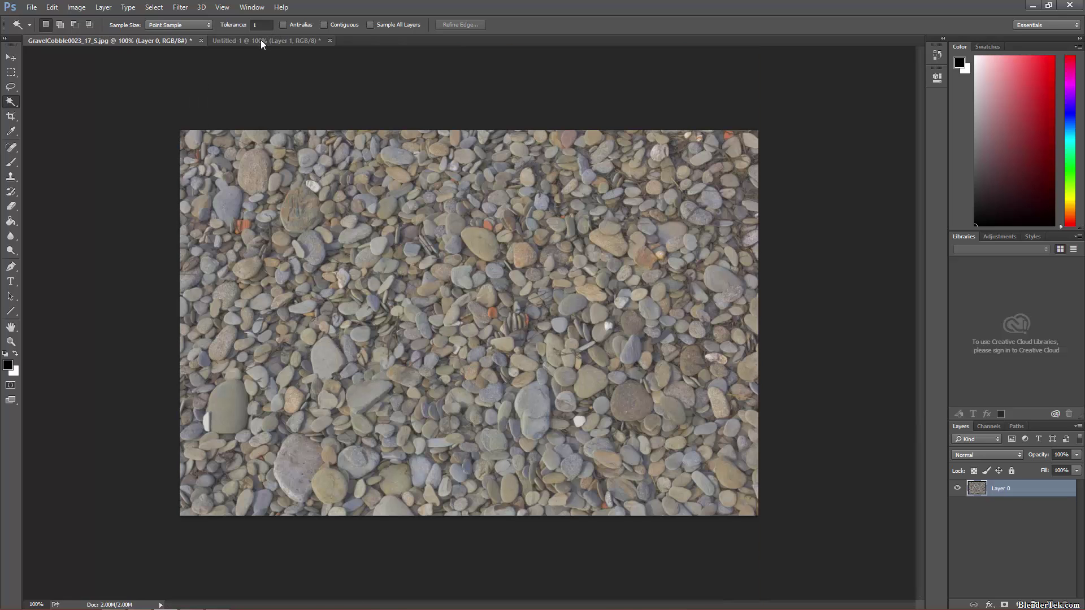
{"action": "left_click", "coordinate": [260, 40]}
{"action": "left_click", "coordinate": [125, 42]}
{"action": "left_click", "coordinate": [249, 40]}
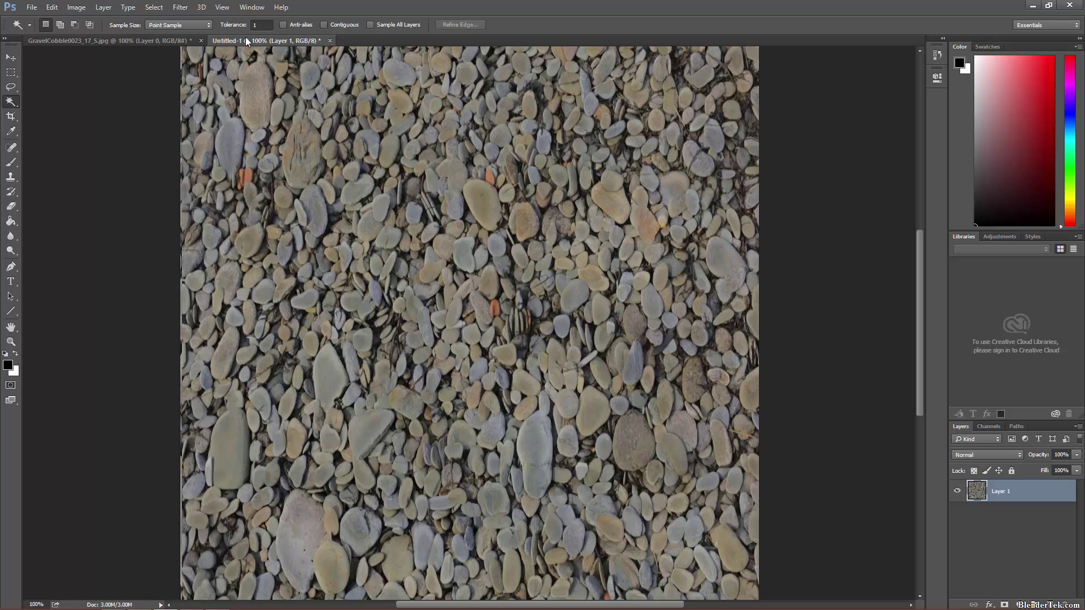
- Copy the entire original gravel photo to the clipboard
{"action": "left_click", "coordinate": [131, 41]}
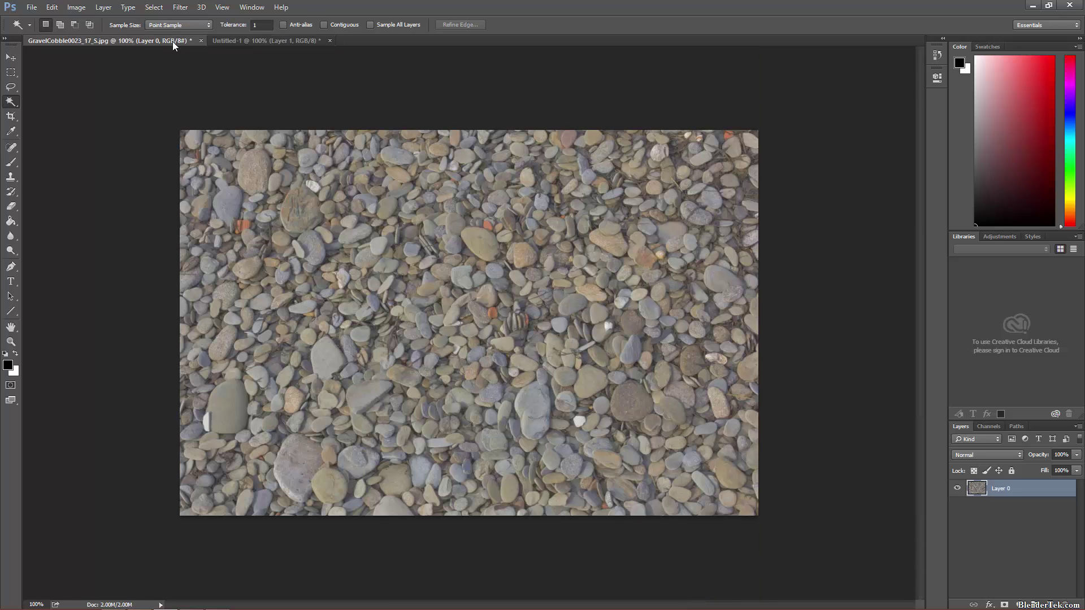
{"action": "key", "text": "ctrl+a"}
{"action": "key", "text": "ctrl+c"}
- Paste the original gravel photo into Untitled-1 as Layer 3 and shift it up and right
{"action": "left_click", "coordinate": [297, 39]}
{"action": "key", "text": "ctrl+v"}
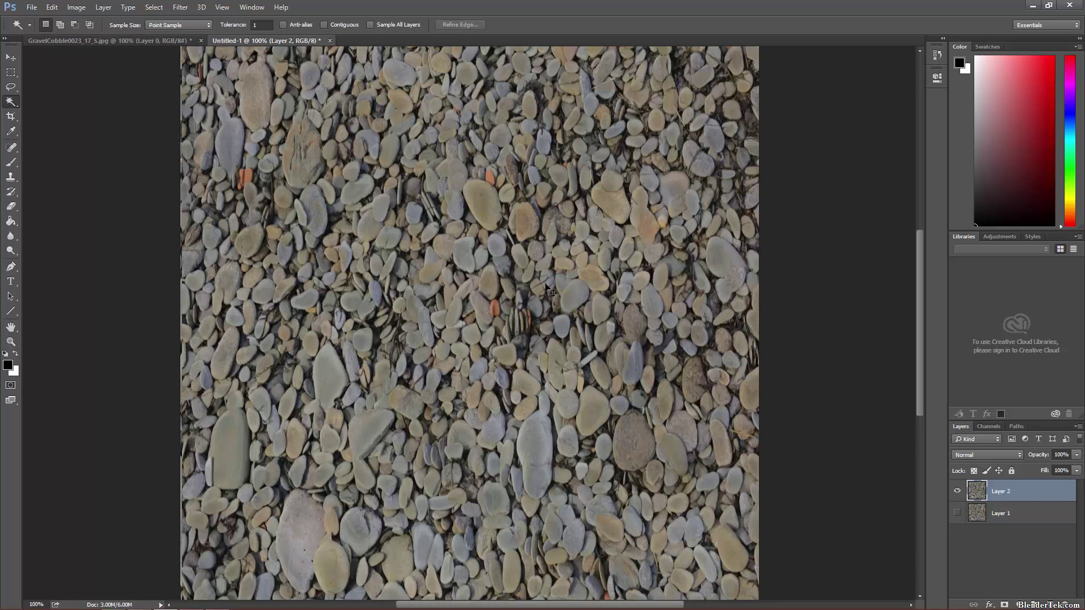
{"action": "key", "text": "ctrl+v"}
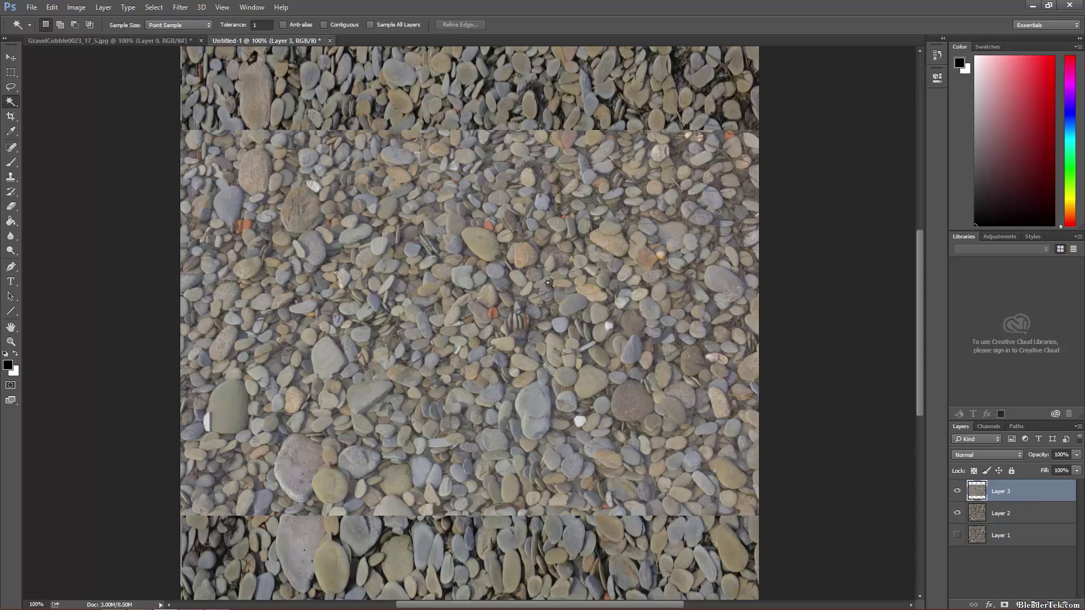
{"action": "left_click", "coordinate": [10, 57]}
{"action": "left_click_drag", "start_coordinate": [585, 260], "coordinate": [534, 230]}
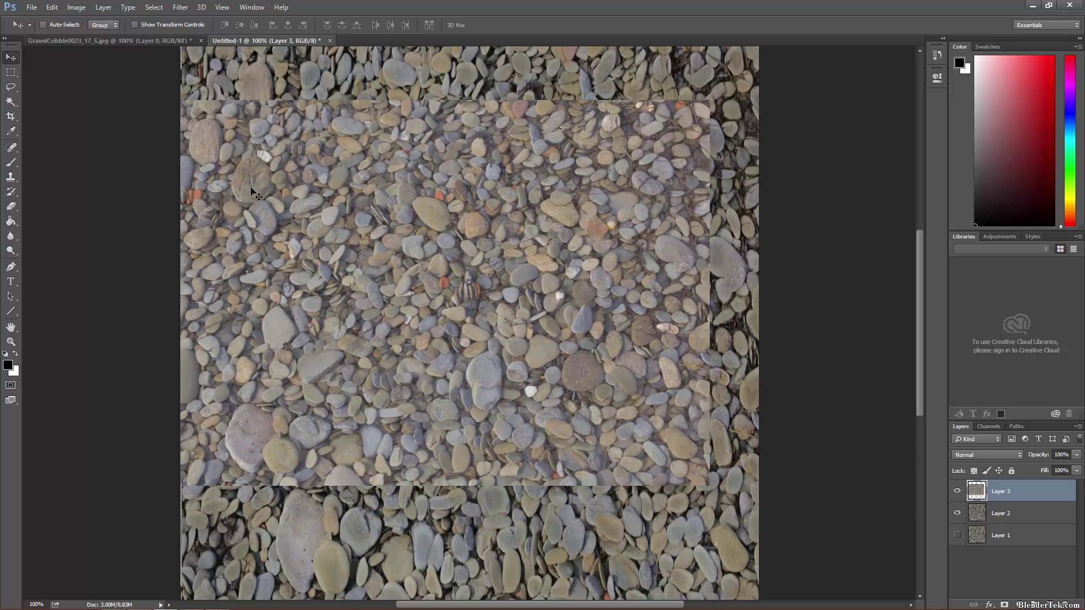
{"action": "left_click", "coordinate": [40, 8]}
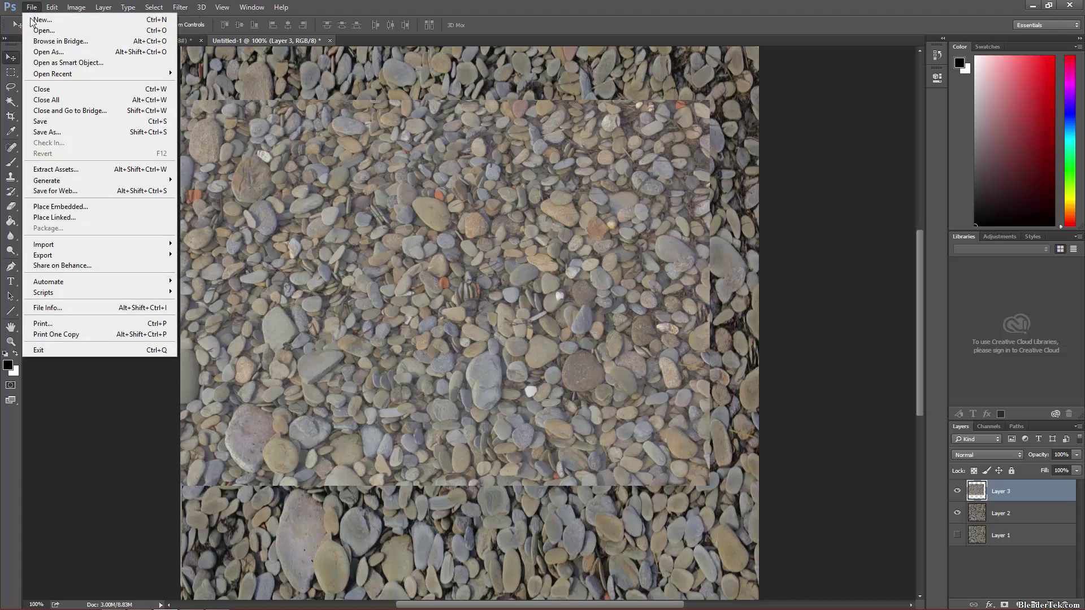
- Cancel the new document and open brick_medieval_796_916_Small.jpg in Photoshop instead
{"action": "left_click", "coordinate": [40, 19]}
{"action": "left_click", "coordinate": [660, 161]}
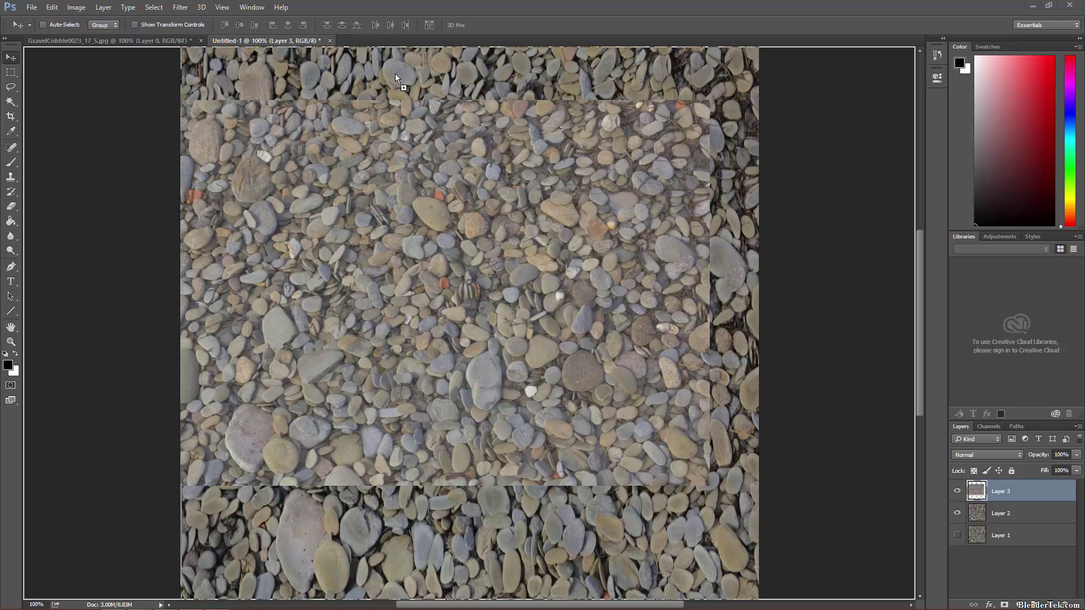
{"action": "left_click_drag", "start_coordinate": [395, 73], "coordinate": [360, 40]}
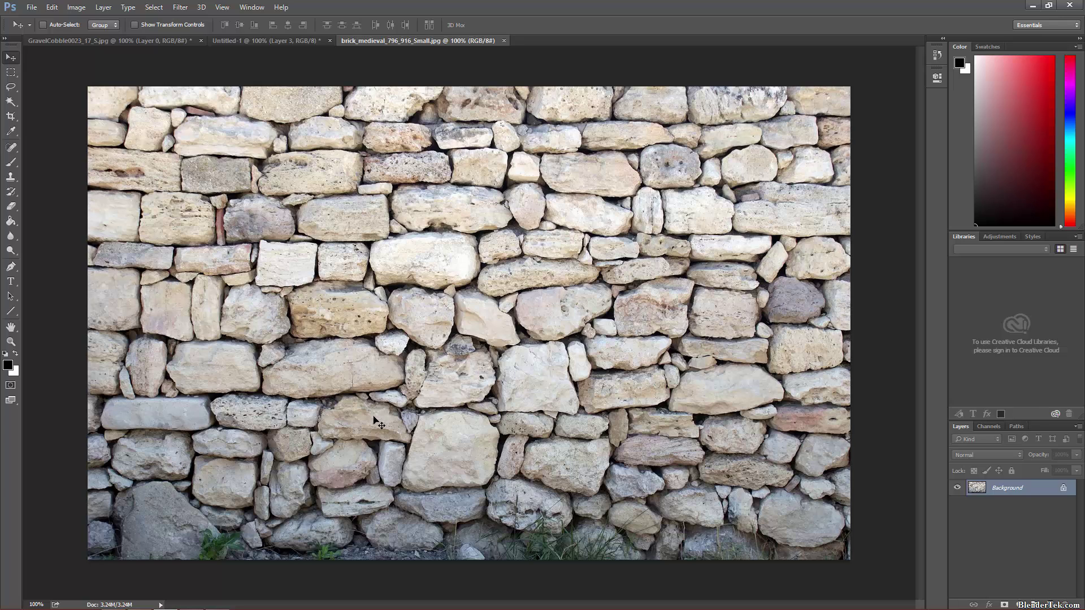
- Convert the stone wall's locked Background into Layer 0
{"action": "right_click", "coordinate": [1010, 490]}
{"action": "left_click", "coordinate": [1016, 357]}
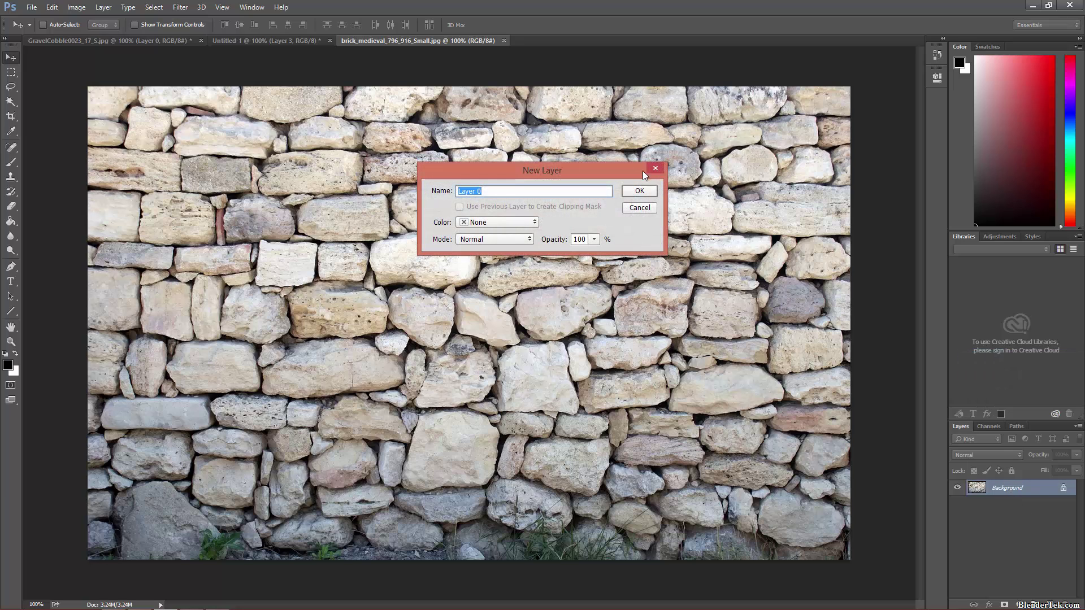
{"action": "left_click", "coordinate": [637, 190]}
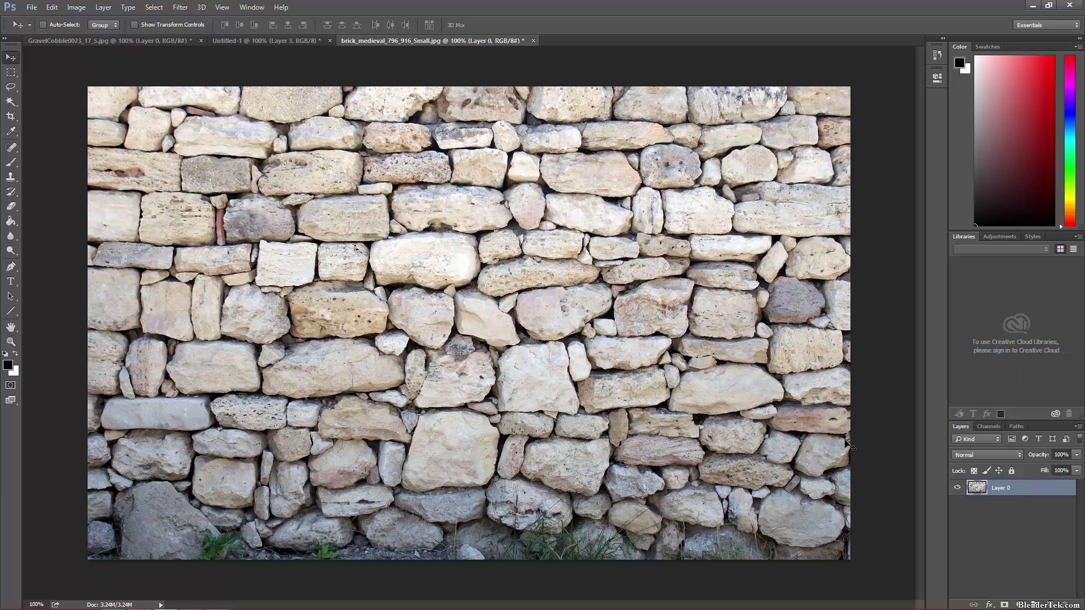
- Duplicate Layer 0, desaturate and invert the copy, and blend it in Soft Light
{"action": "key", "text": "ctrl+j"}
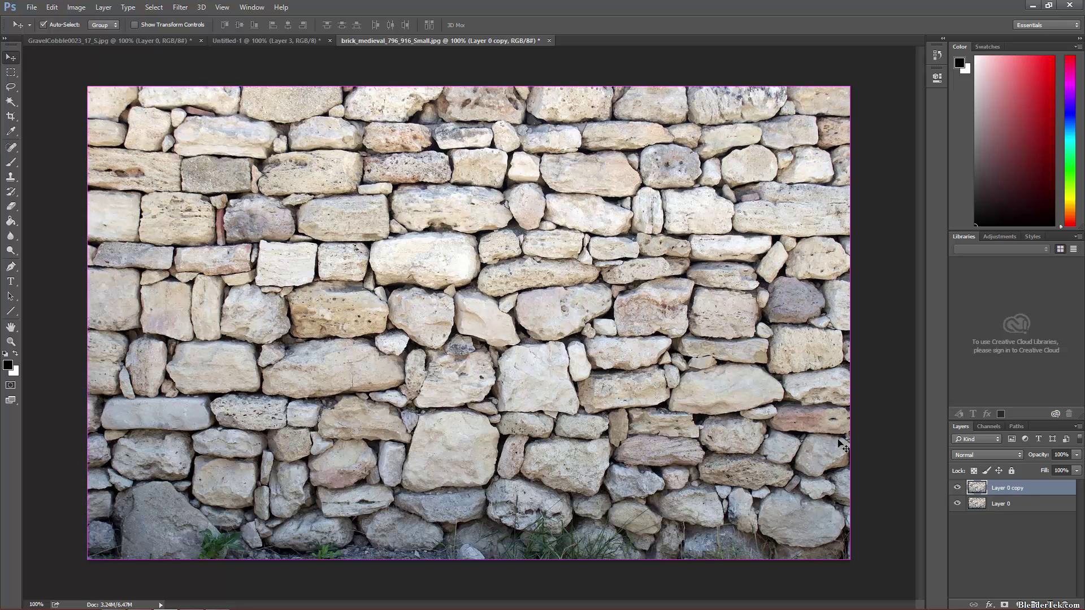
{"action": "key", "text": "ctrl+shift+u"}
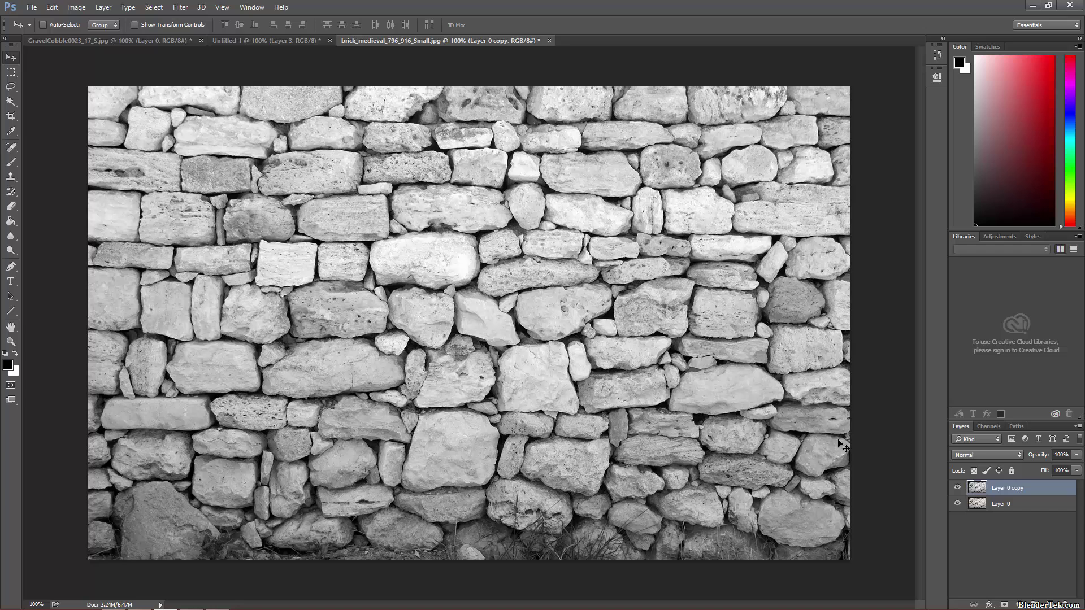
{"action": "key", "text": "ctrl+i"}
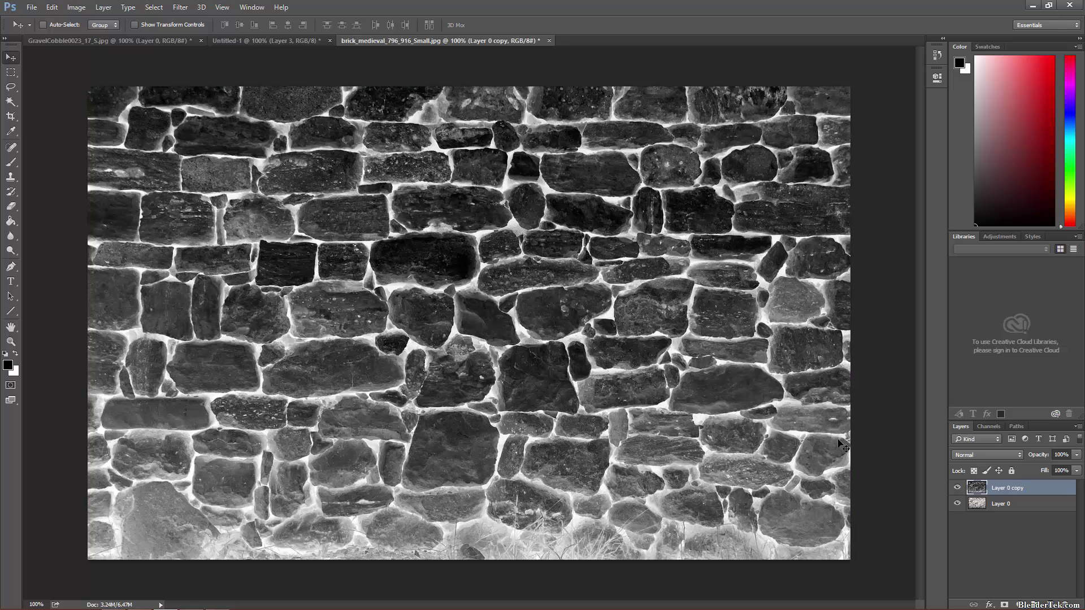
{"action": "left_click", "coordinate": [958, 457]}
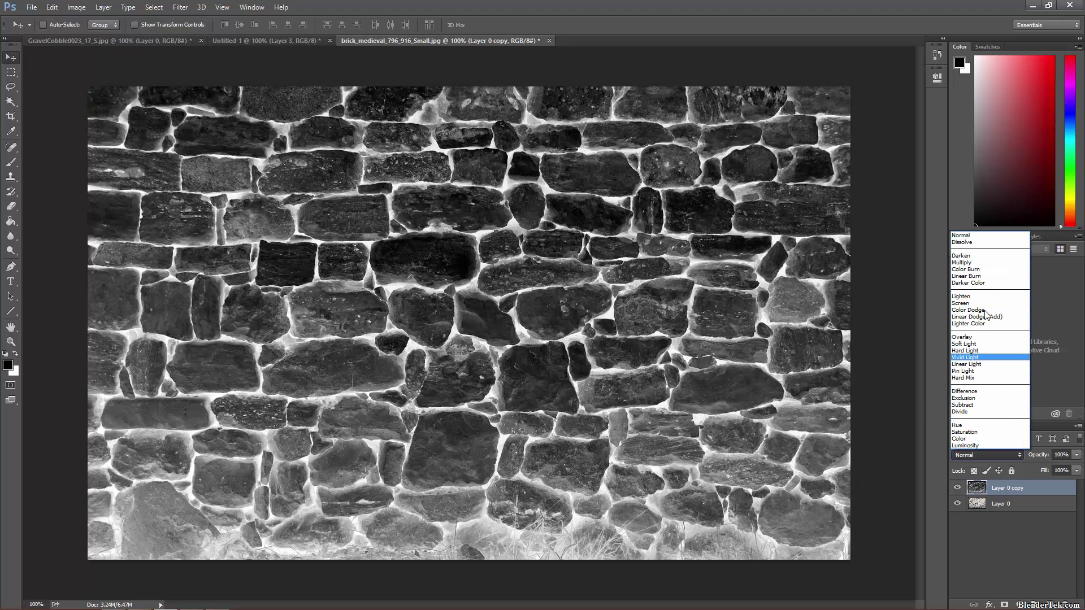
{"action": "left_click", "coordinate": [967, 357]}
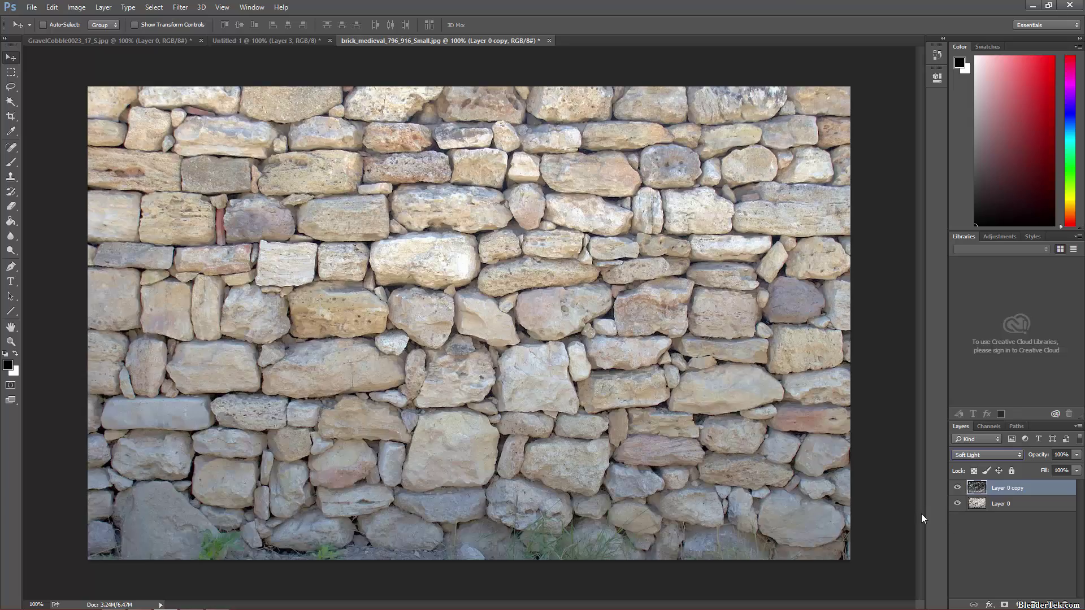
- Toggle Layer 0 copy's visibility repeatedly to compare the evened wall against the original
{"action": "left_click", "coordinate": [957, 489]}
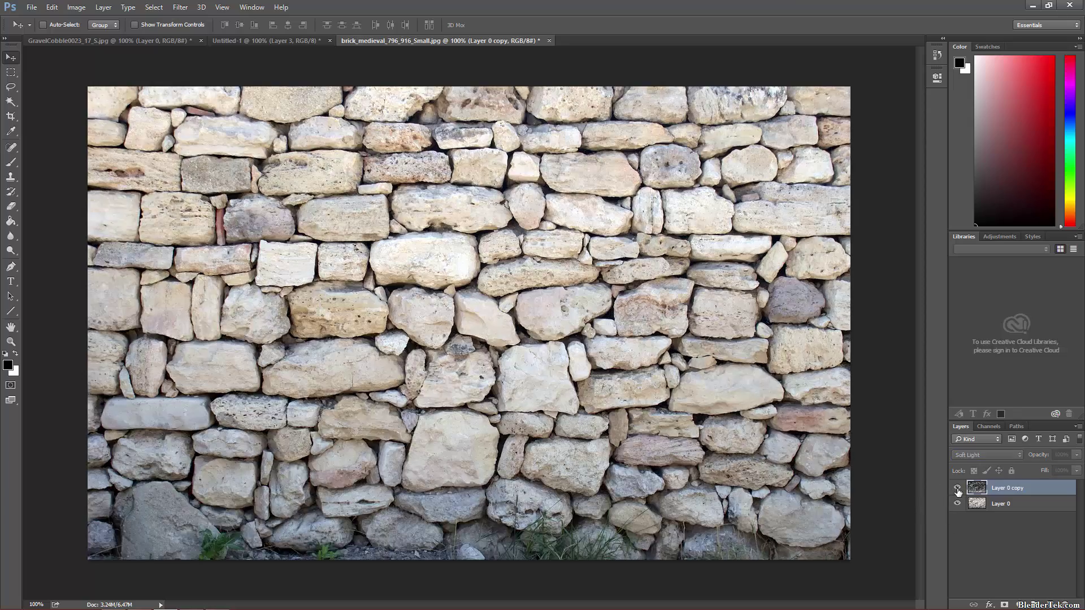
{"action": "left_click", "coordinate": [957, 489]}
{"action": "left_click", "coordinate": [957, 489]}
{"action": "left_click", "coordinate": [956, 489]}
{"action": "left_click", "coordinate": [957, 490]}
{"action": "left_click", "coordinate": [957, 489]}
{"action": "left_click", "coordinate": [957, 489]}
{"action": "left_click", "coordinate": [957, 489]}
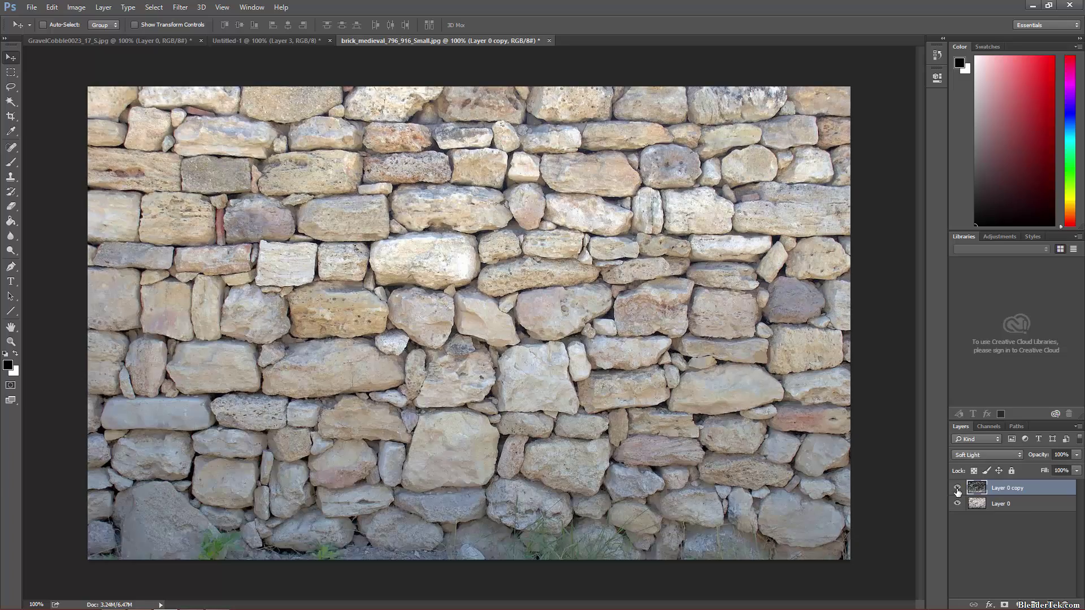
{"action": "left_click", "coordinate": [957, 489]}
{"action": "left_click", "coordinate": [957, 489]}
{"action": "left_click", "coordinate": [957, 489]}
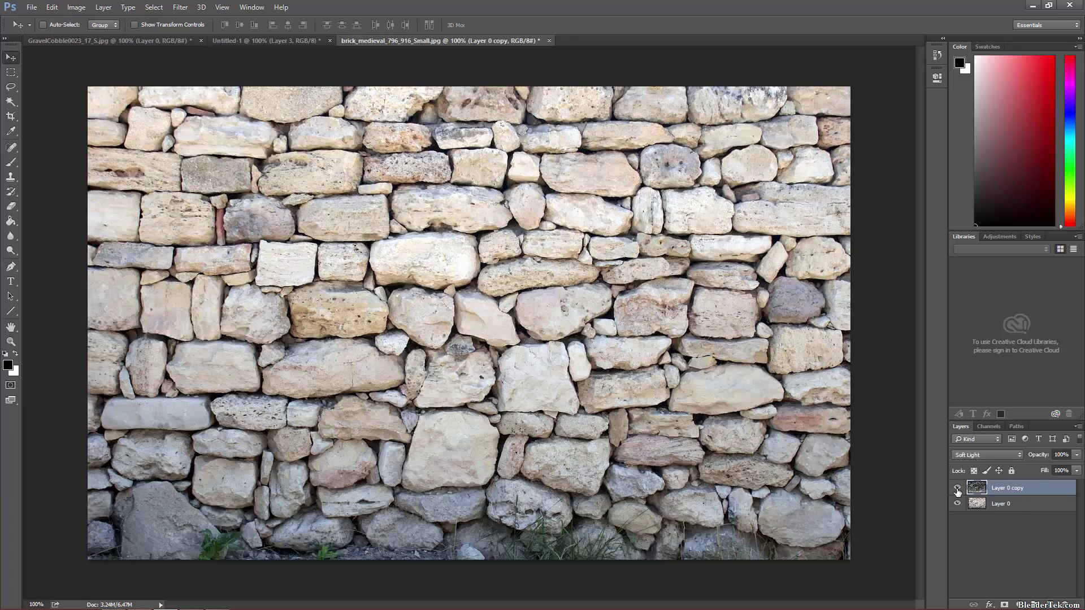
{"action": "left_click", "coordinate": [957, 489]}
{"action": "left_click", "coordinate": [957, 489]}
{"action": "left_click", "coordinate": [957, 489]}
{"action": "left_click", "coordinate": [957, 489]}
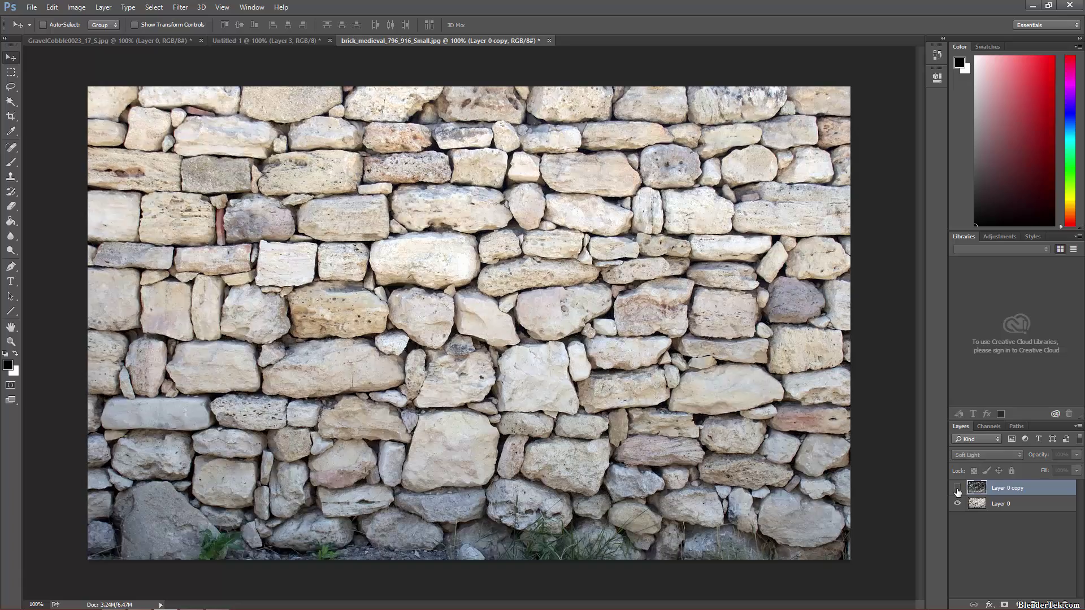
{"action": "left_click", "coordinate": [957, 489]}
{"action": "left_click", "coordinate": [957, 489]}
{"action": "left_click", "coordinate": [956, 490]}
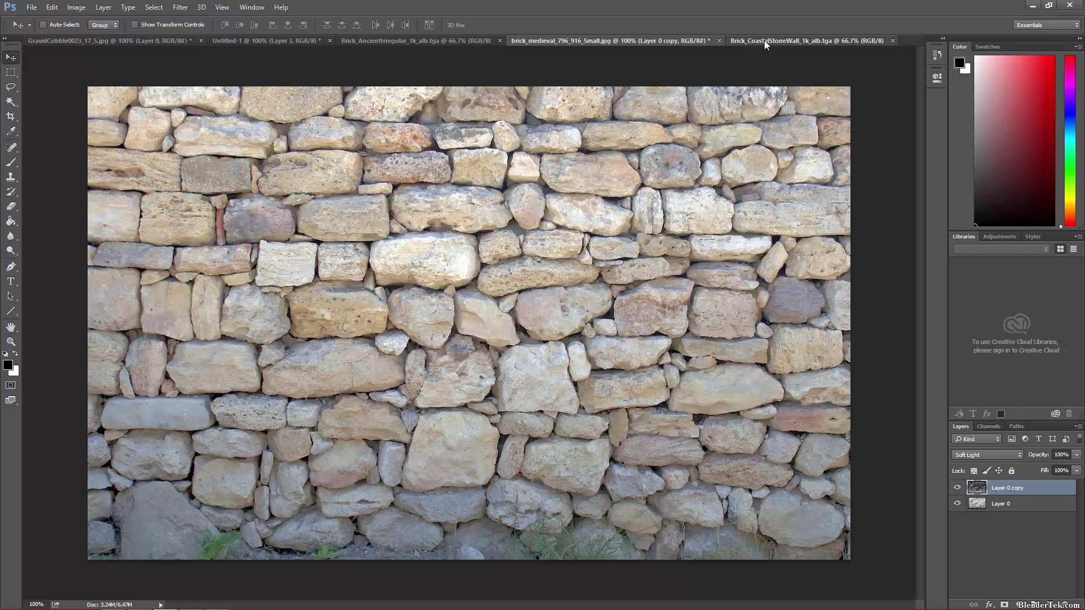
{"action": "left_click", "coordinate": [764, 39]}
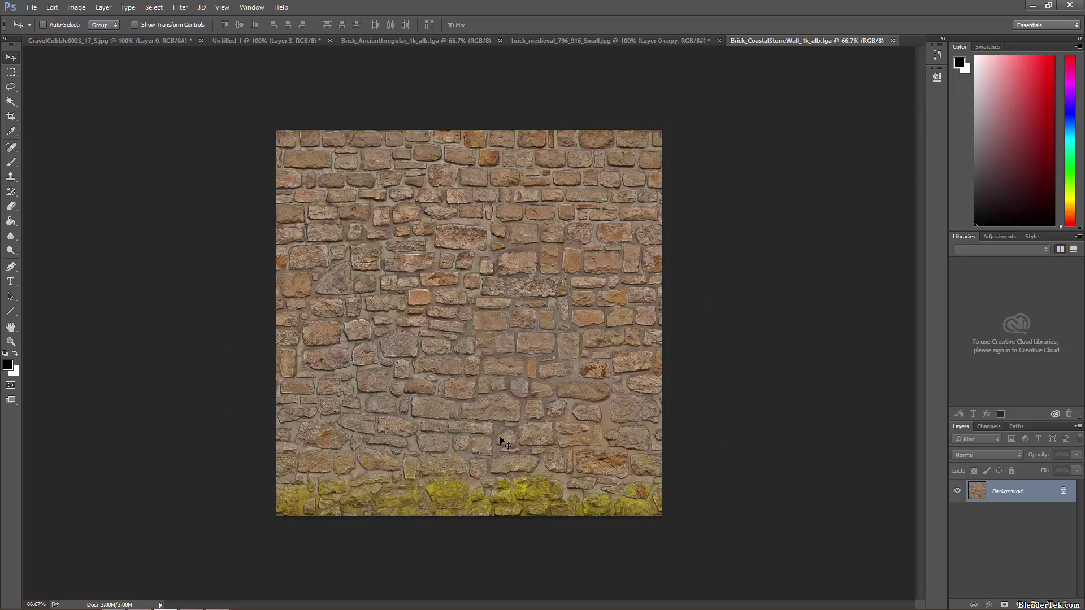
{"action": "left_click", "coordinate": [637, 39]}
{"action": "left_click", "coordinate": [957, 488]}
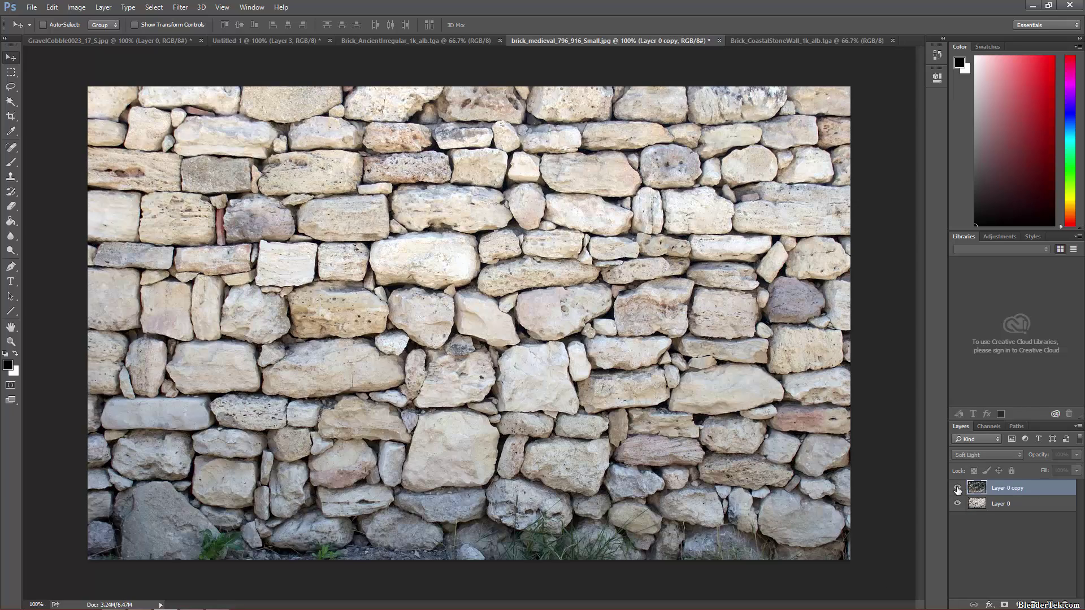
{"action": "left_click", "coordinate": [957, 488]}
{"action": "left_click", "coordinate": [756, 41]}
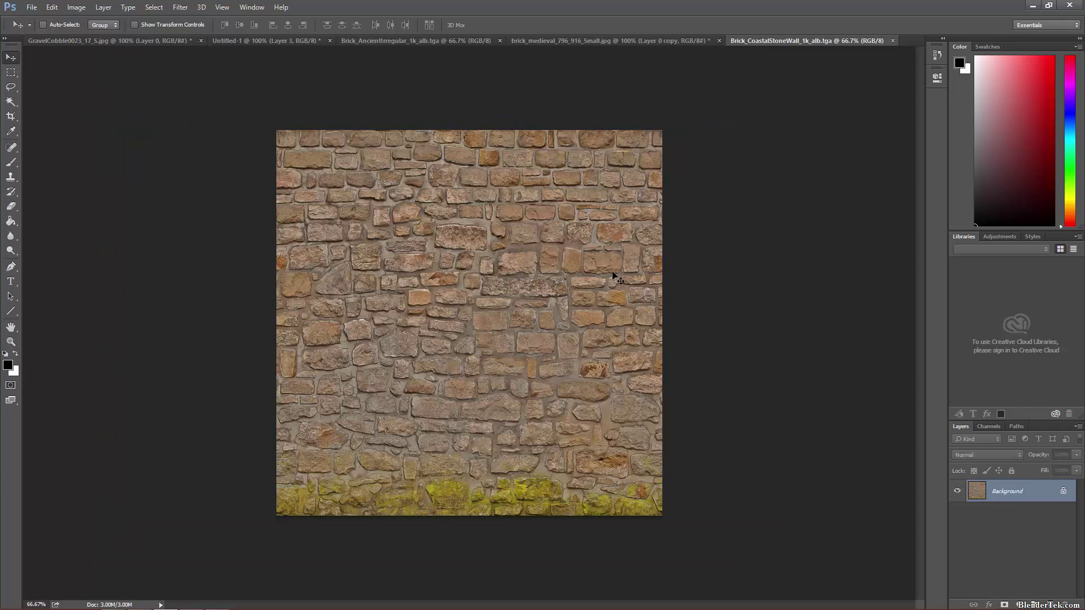
{"action": "left_click", "coordinate": [485, 304]}
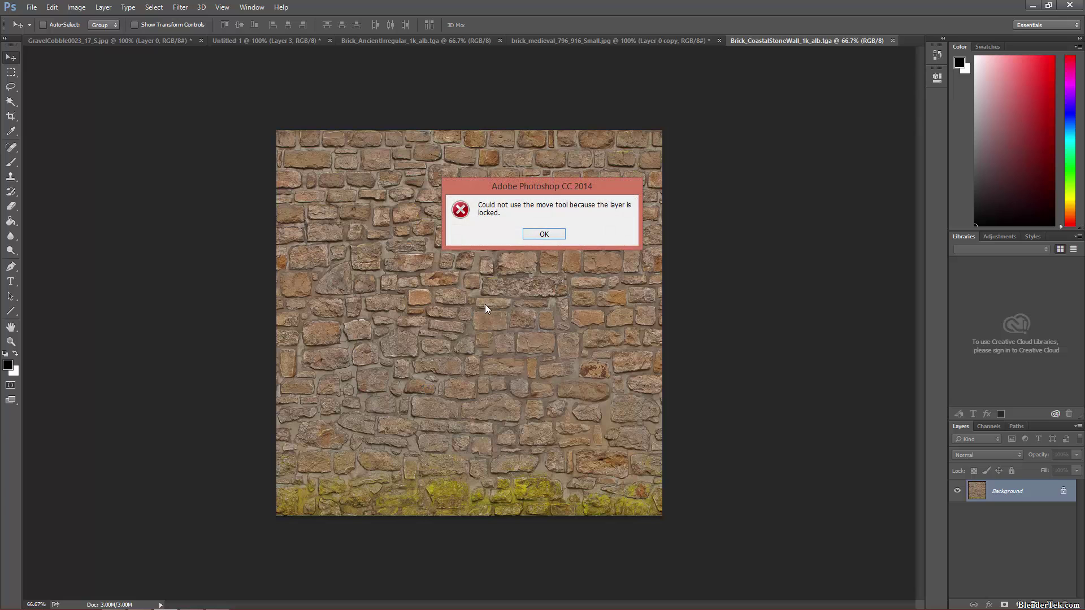
{"action": "left_click", "coordinate": [527, 235]}
{"action": "left_click", "coordinate": [611, 41]}
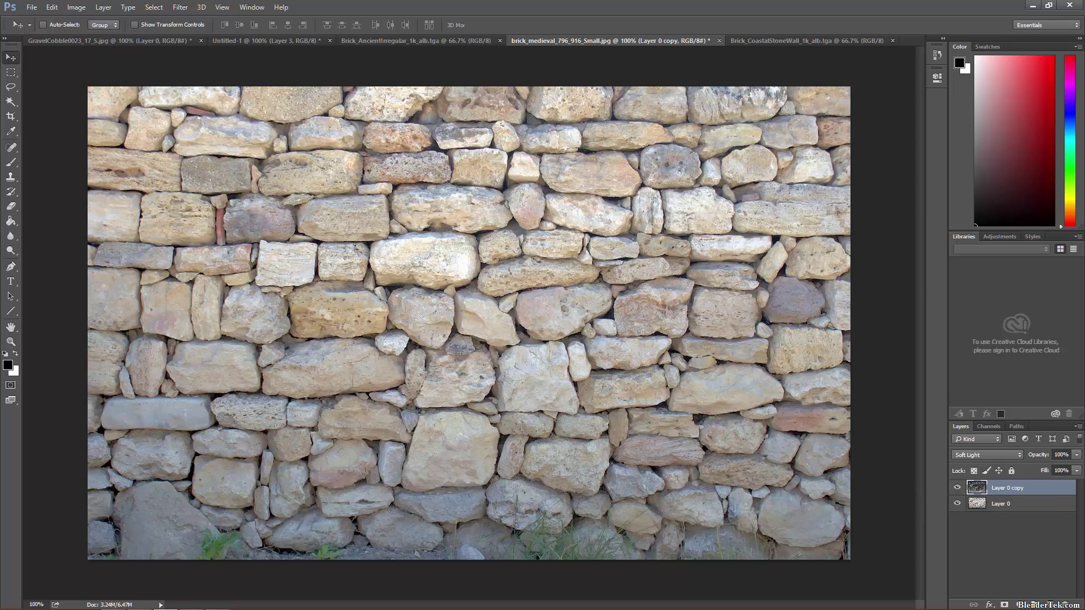
- Merge the Soft Light copy into Layer 0, undo it, and hide Layer 0 copy
{"action": "key", "text": "ctrl+e"}
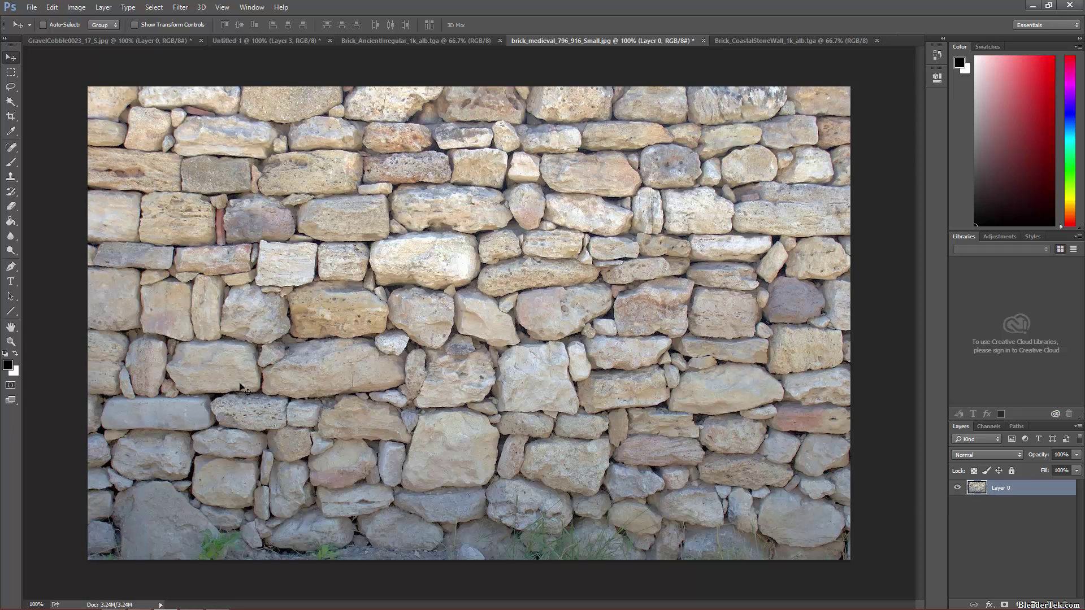
{"action": "key", "text": "ctrl+z"}
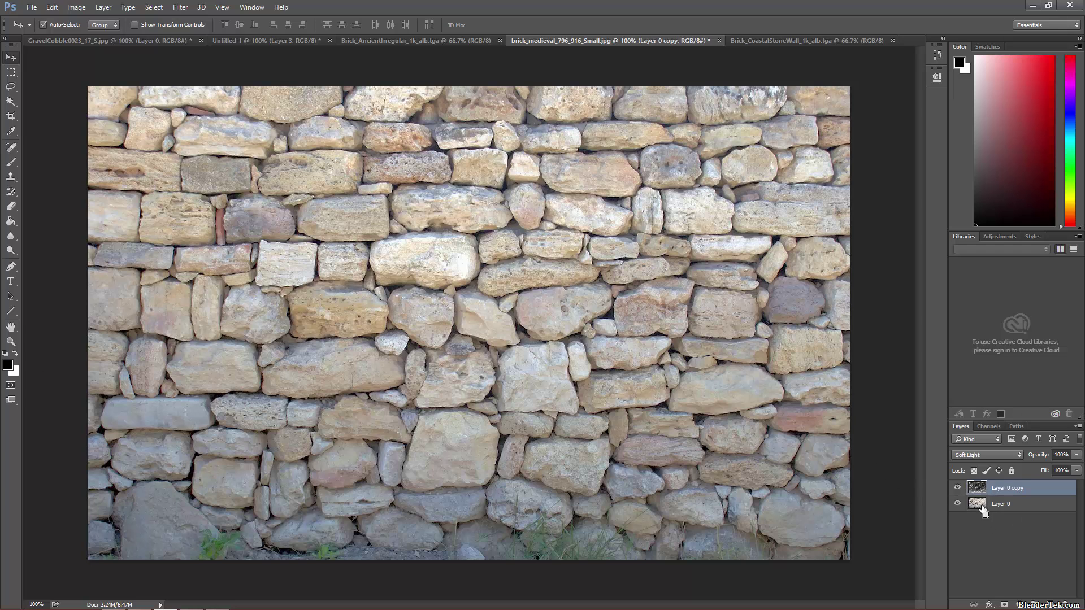
{"action": "left_click", "coordinate": [957, 487]}
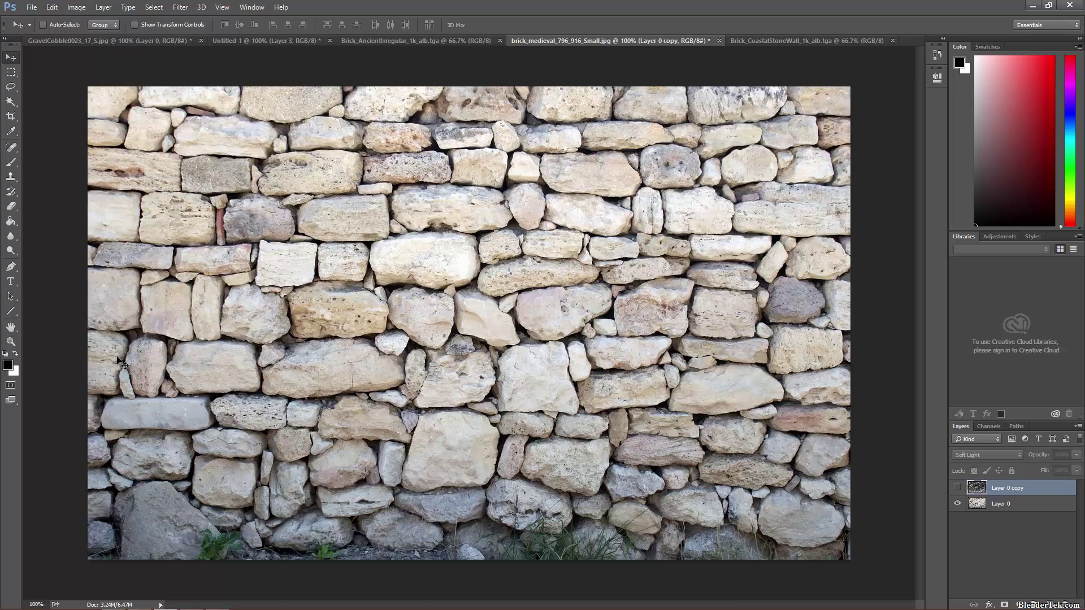
- Zoom the wall to 300% and switch to the Dodge tool, dismissing the hidden-layer warning
{"action": "key", "text": "ctrl+plus"}
{"action": "key", "text": "ctrl+plus"}
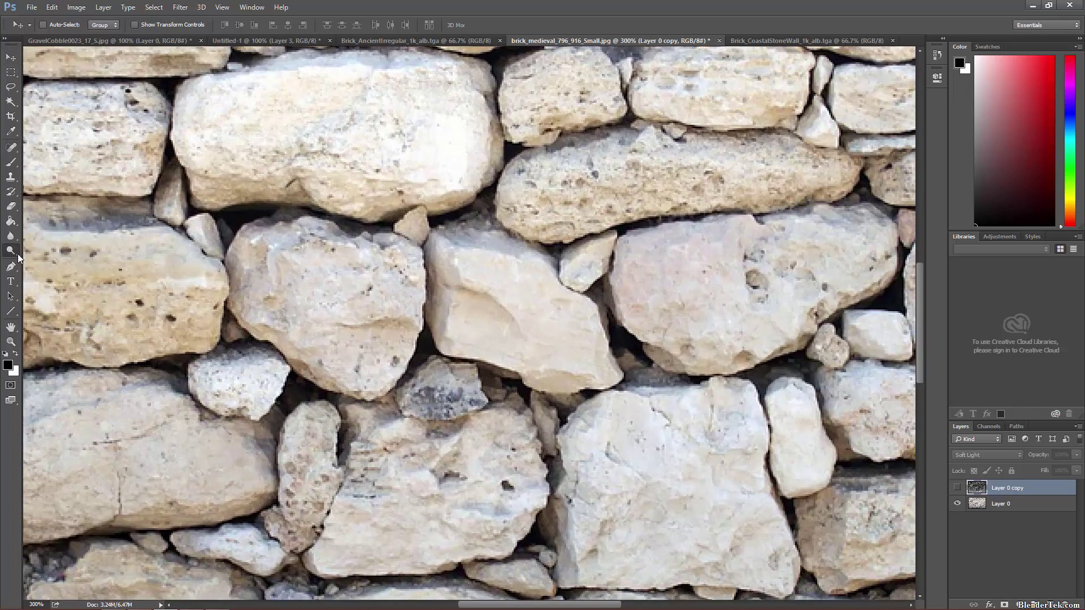
{"action": "left_click", "coordinate": [11, 250]}
{"action": "left_click", "coordinate": [101, 274]}
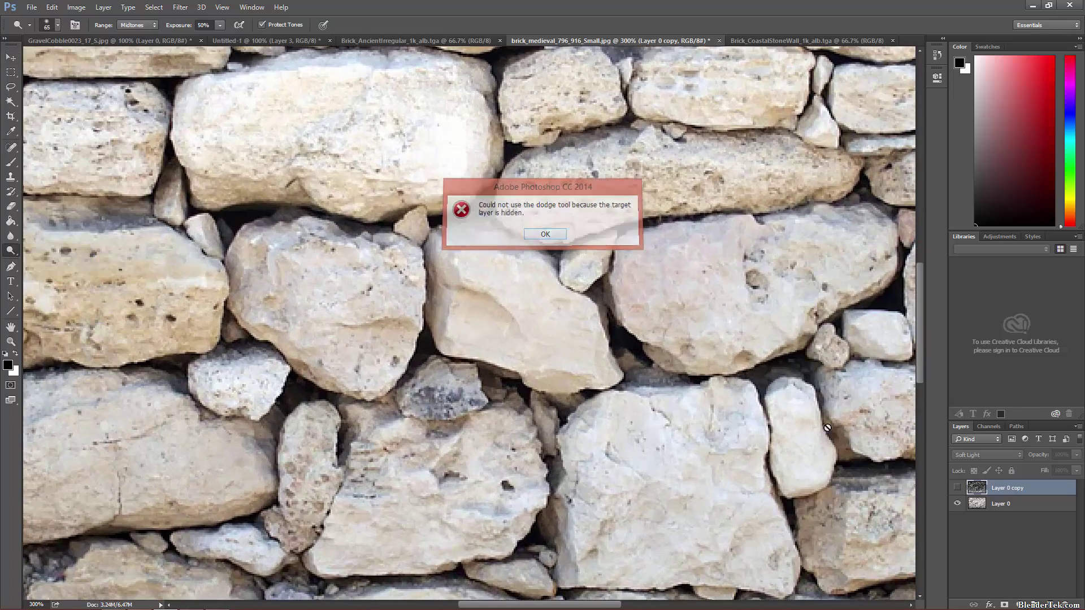
- On Layer 0, dodge the shadowed crack between the stones with a size-10 brush
{"action": "left_click", "coordinate": [1003, 504]}
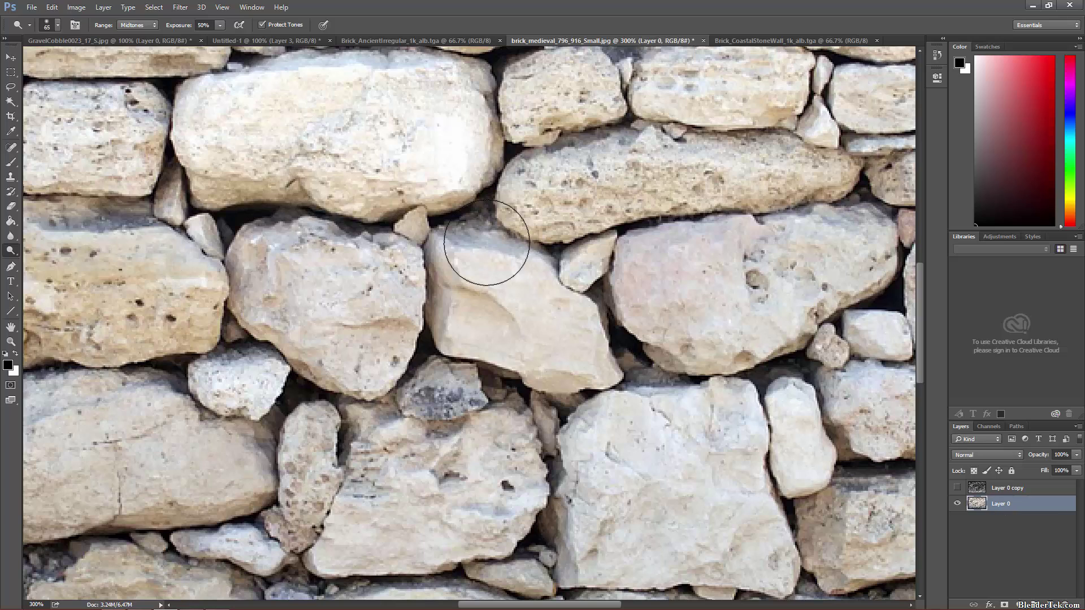
{"action": "key", "text": "bracketleft"}
{"action": "key", "text": "bracketleft"}
{"action": "key", "text": "bracketleft"}
{"action": "key", "text": "bracketleft"}
{"action": "mouse_move", "coordinate": [539, 247]}
{"action": "left_mouse_down"}
{"action": "mouse_move", "coordinate": [661, 226]}
{"action": "mouse_move", "coordinate": [603, 228]}
{"action": "mouse_move", "coordinate": [671, 214]}
{"action": "mouse_move", "coordinate": [601, 239]}
{"action": "mouse_move", "coordinate": [642, 227]}
{"action": "mouse_move", "coordinate": [633, 220]}
{"action": "mouse_move", "coordinate": [619, 233]}
{"action": "mouse_move", "coordinate": [670, 216]}
{"action": "mouse_move", "coordinate": [716, 222]}
{"action": "mouse_move", "coordinate": [613, 232]}
{"action": "left_mouse_up"}
- Resize the dodge brush to 15 and lighten the dark gaps beside the upper stone
{"action": "key", "text": "bracketleft"}
{"action": "key", "text": "bracketleft"}
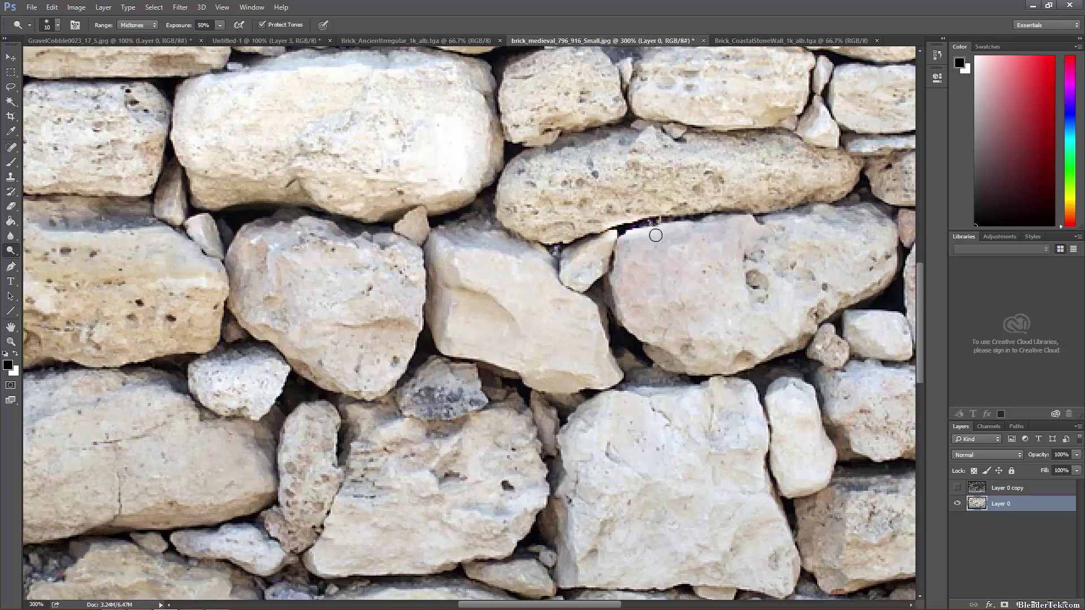
{"action": "key", "text": "bracketright"}
{"action": "key", "text": "bracketright"}
{"action": "key", "text": "bracketright"}
{"action": "key", "text": "bracketright"}
{"action": "key", "text": "bracketright"}
{"action": "key", "text": "bracketleft"}
{"action": "key", "text": "bracketleft"}
{"action": "mouse_move", "coordinate": [484, 194]}
{"action": "left_mouse_down"}
{"action": "mouse_move", "coordinate": [522, 148]}
{"action": "mouse_move", "coordinate": [483, 236]}
{"action": "mouse_move", "coordinate": [510, 150]}
{"action": "mouse_move", "coordinate": [494, 180]}
{"action": "mouse_move", "coordinate": [417, 229]}
{"action": "mouse_move", "coordinate": [483, 198]}
{"action": "mouse_move", "coordinate": [437, 221]}
{"action": "mouse_move", "coordinate": [452, 257]}
{"action": "left_mouse_up"}
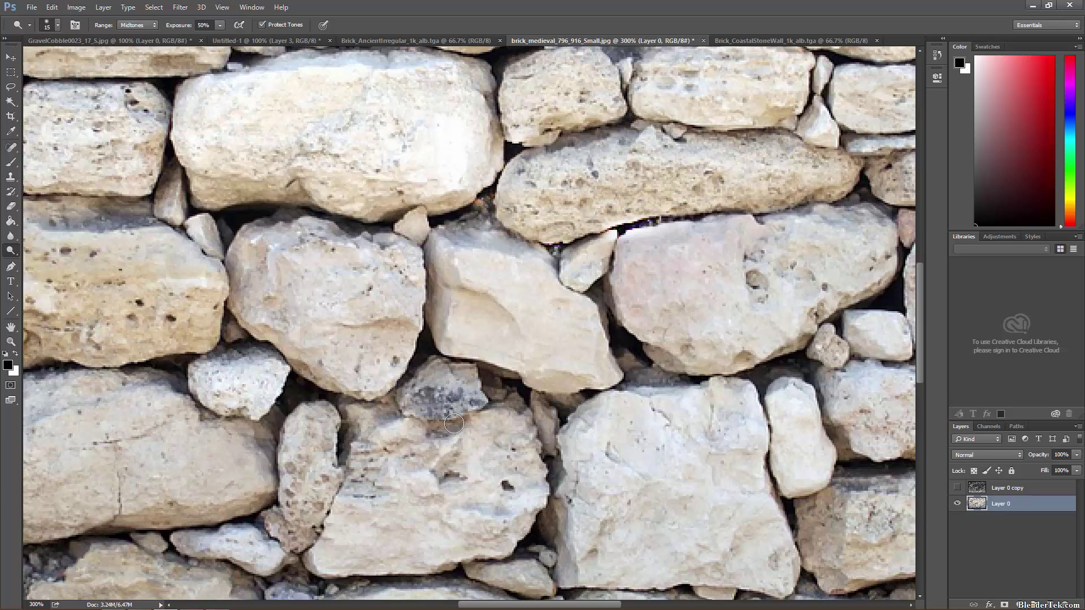